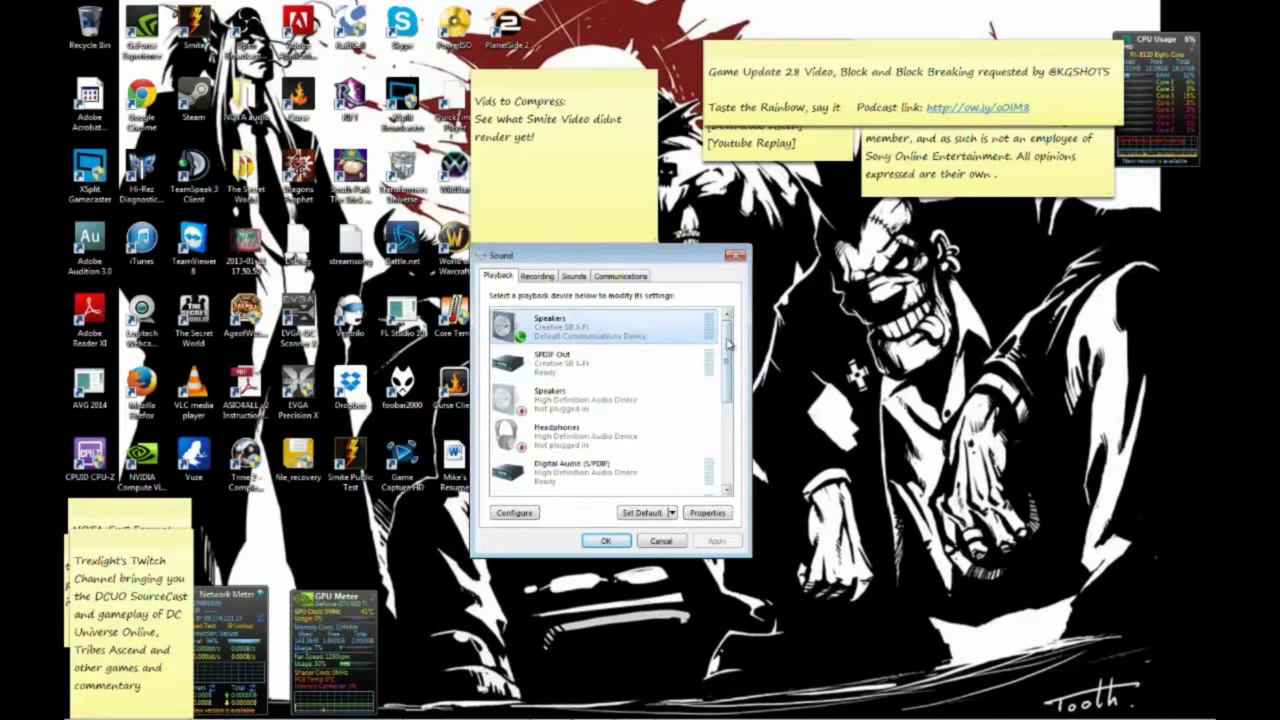
- Review the AVERMEDIA_HD-4 playback device's properties, including supported formats, levels, enhancements and default format, and close them
{"action": "left_click_drag", "start_coordinate": [730, 345], "coordinate": [731, 377]}
{"action": "scroll", "coordinate": [731, 377], "scroll_direction": "down", "scroll_amount": 3}
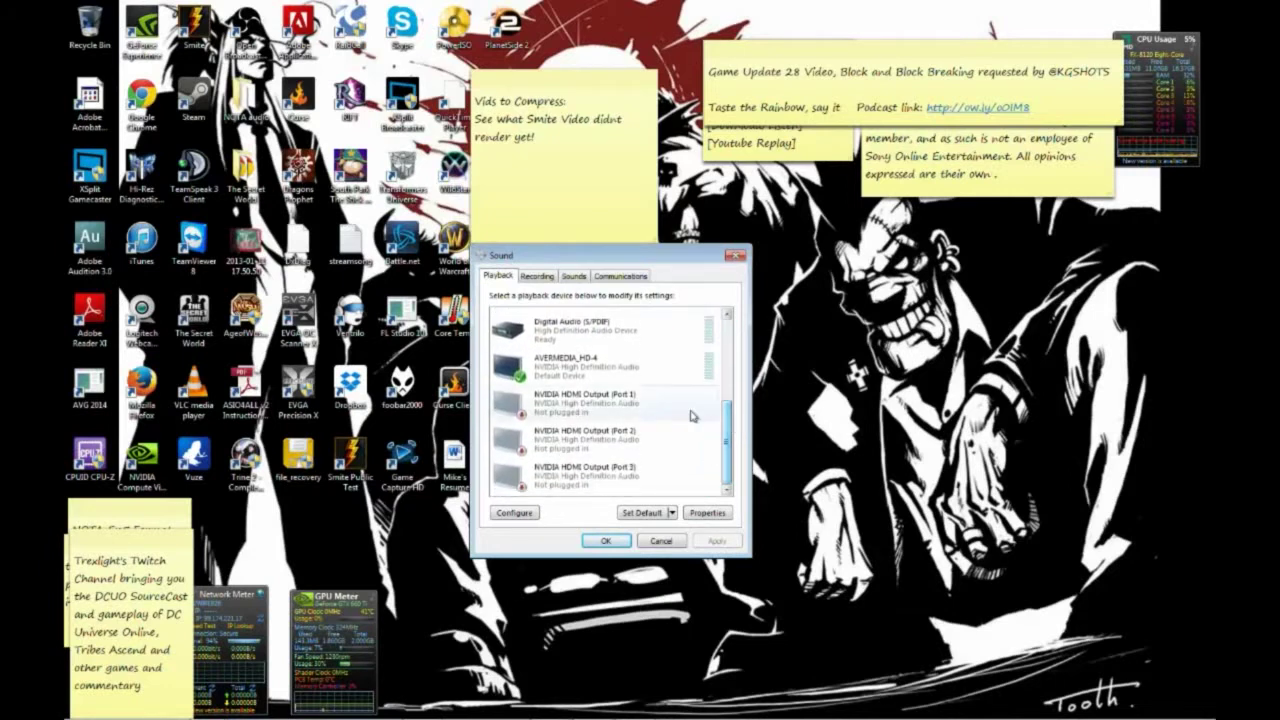
{"action": "left_click", "coordinate": [637, 377]}
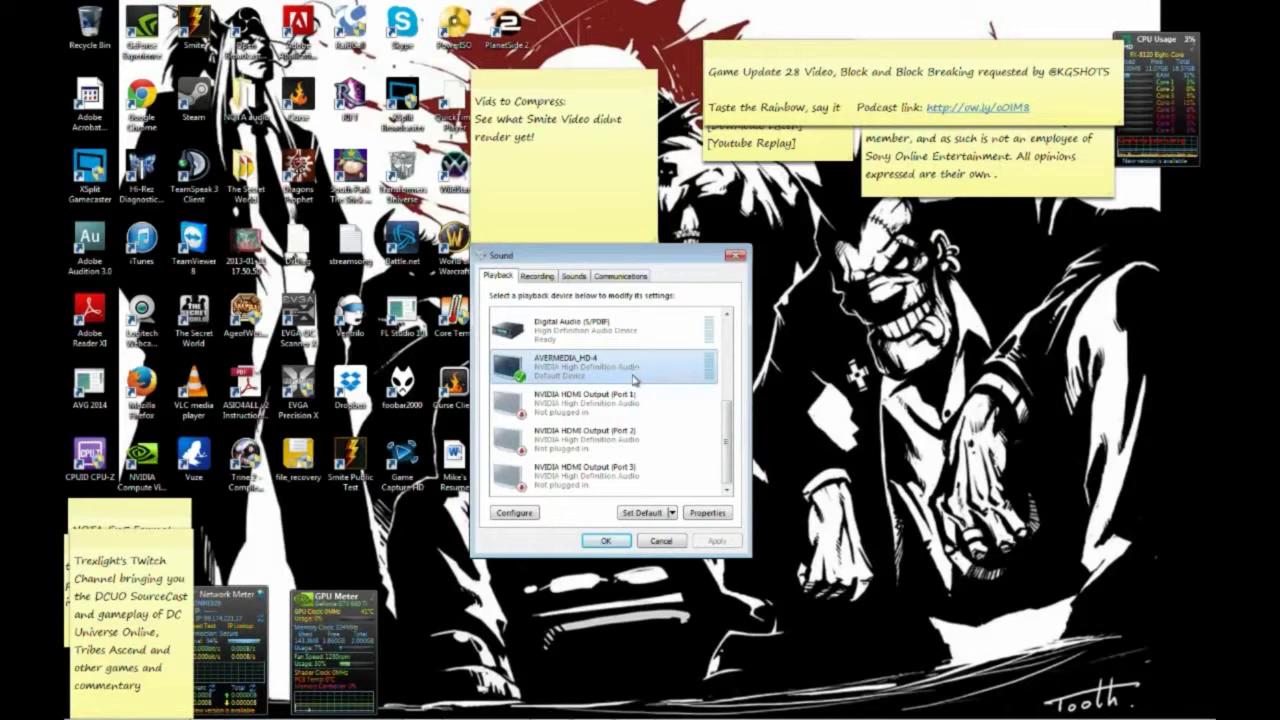
{"action": "right_click", "coordinate": [612, 368]}
{"action": "left_click", "coordinate": [665, 495]}
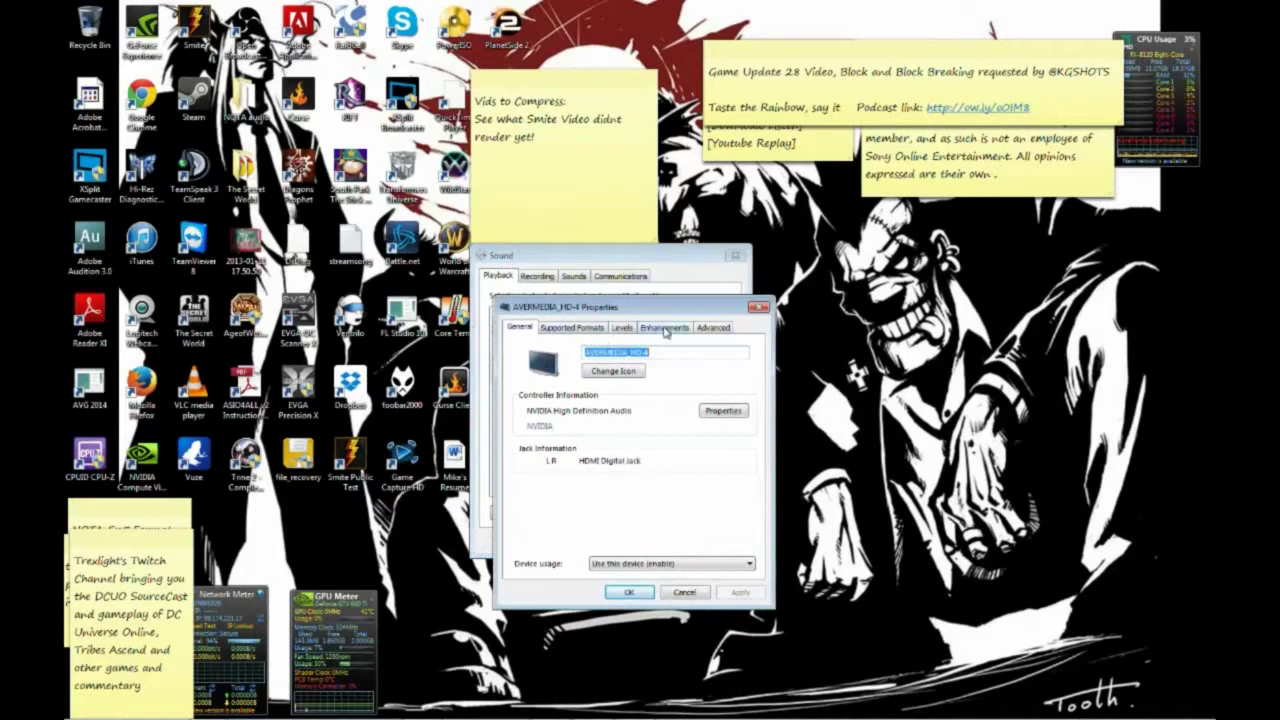
{"action": "left_click", "coordinate": [570, 329]}
{"action": "left_click", "coordinate": [620, 329]}
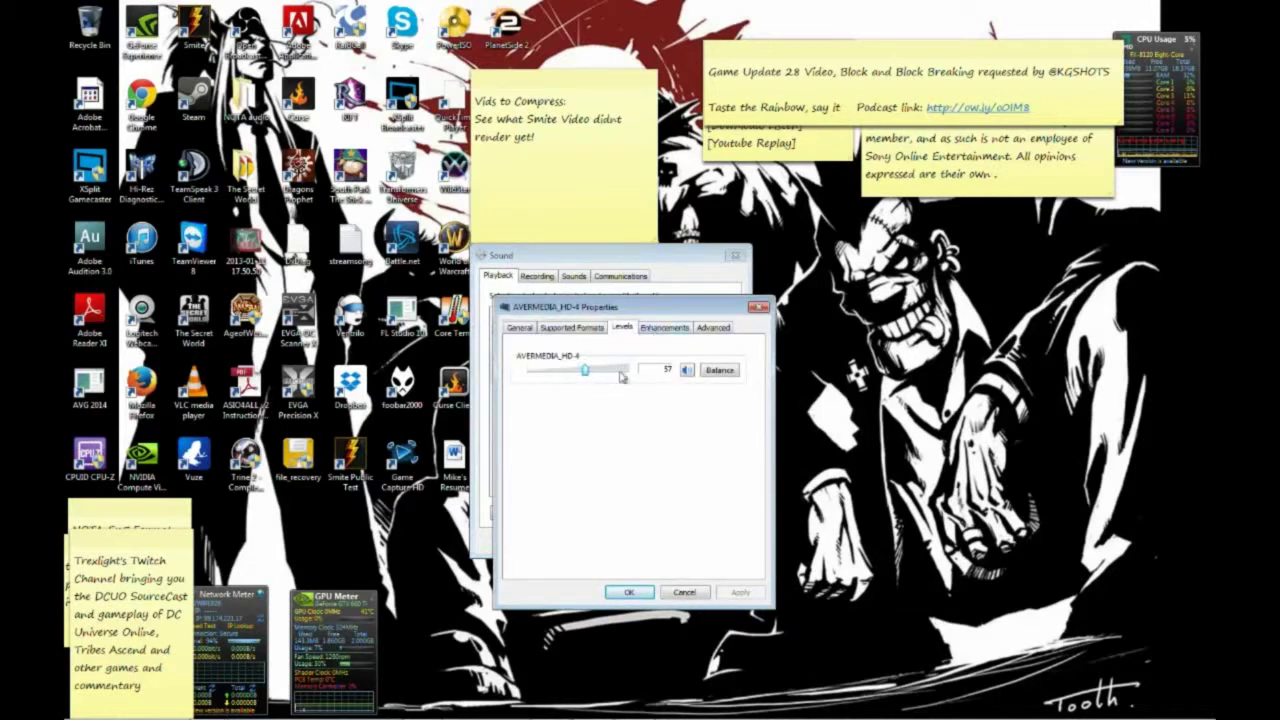
{"action": "left_click", "coordinate": [670, 329]}
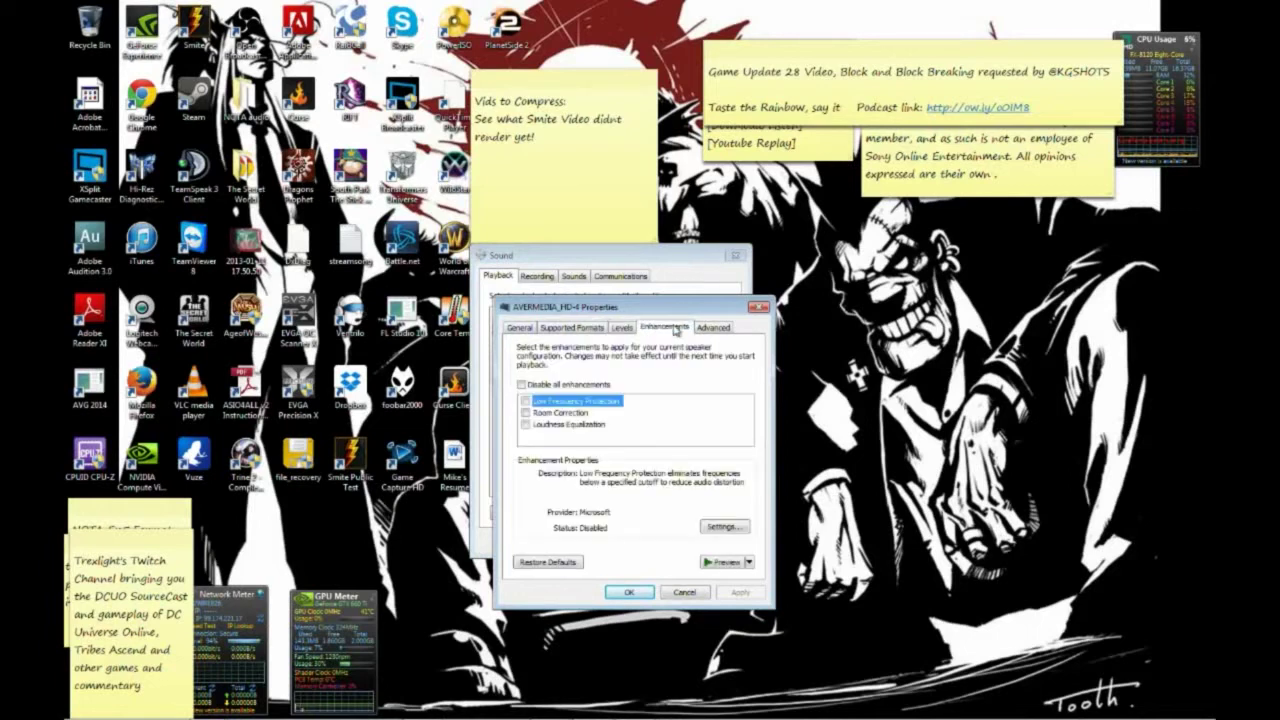
{"action": "left_click", "coordinate": [706, 329]}
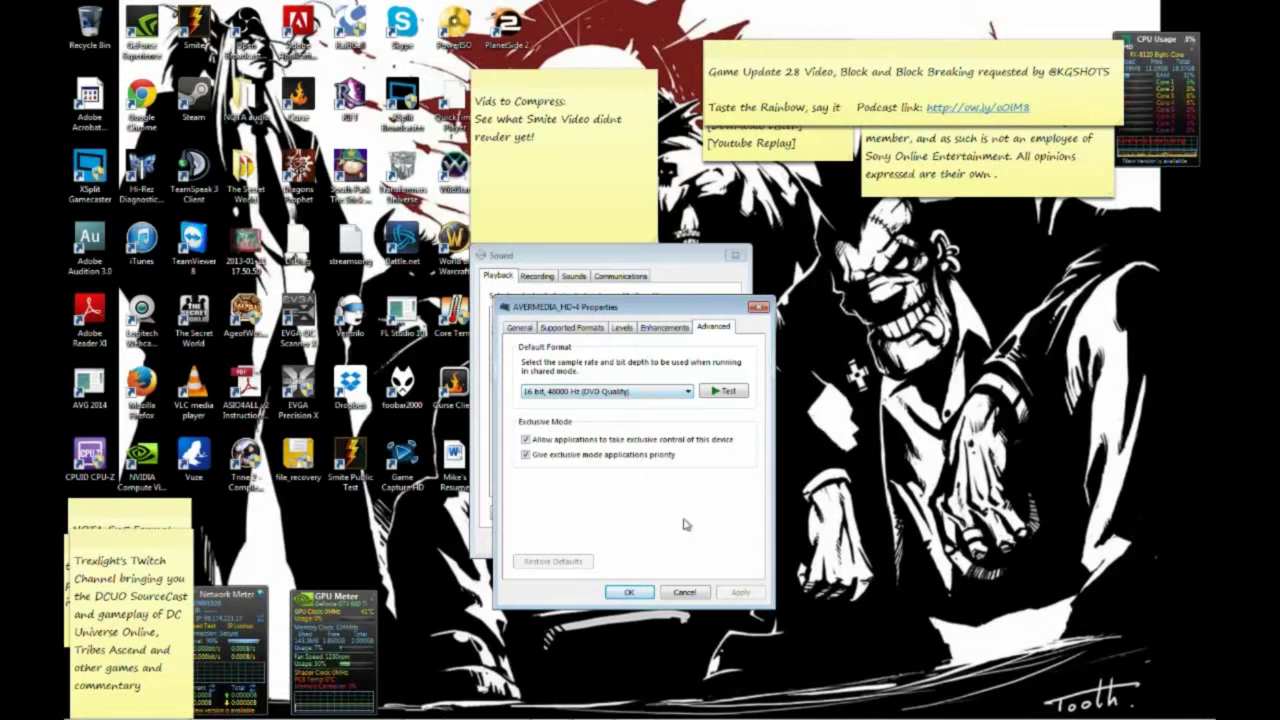
{"action": "left_click", "coordinate": [648, 591]}
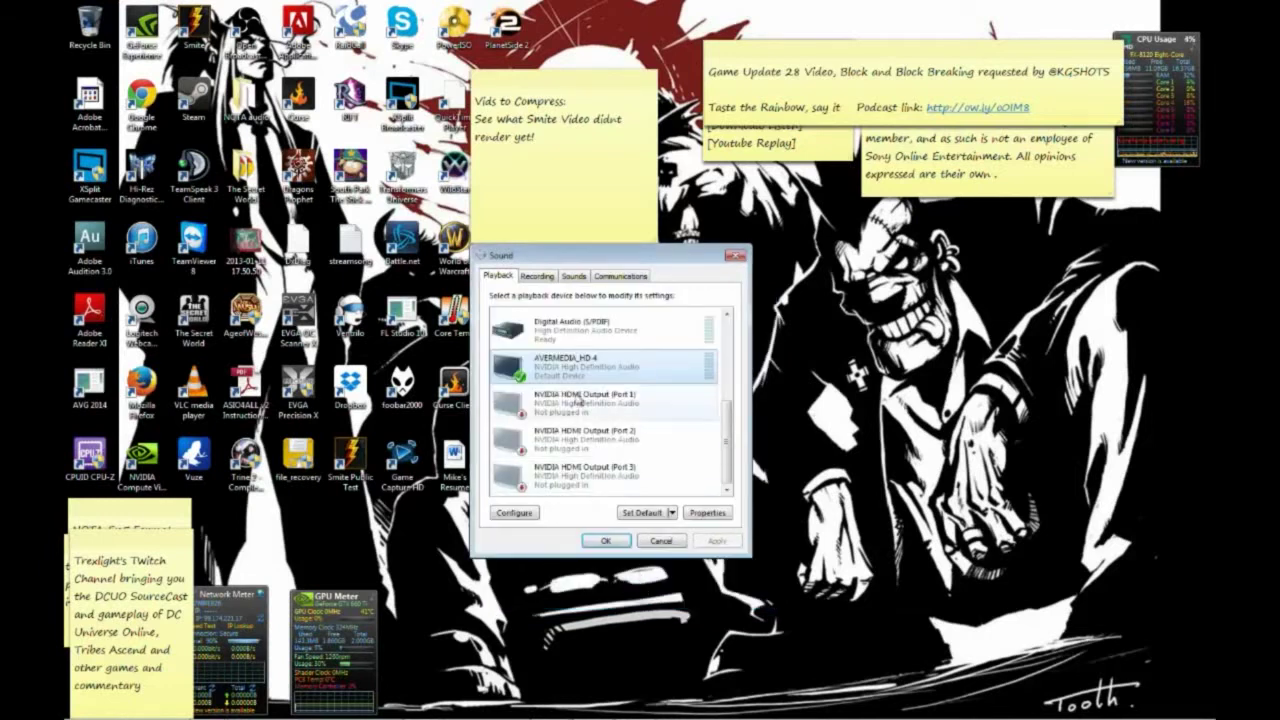
- Set the "What U Hear" recording device to play through AVERMEDIA_HD-4 (NVIDIA High Definition Audio)
{"action": "left_click", "coordinate": [537, 276]}
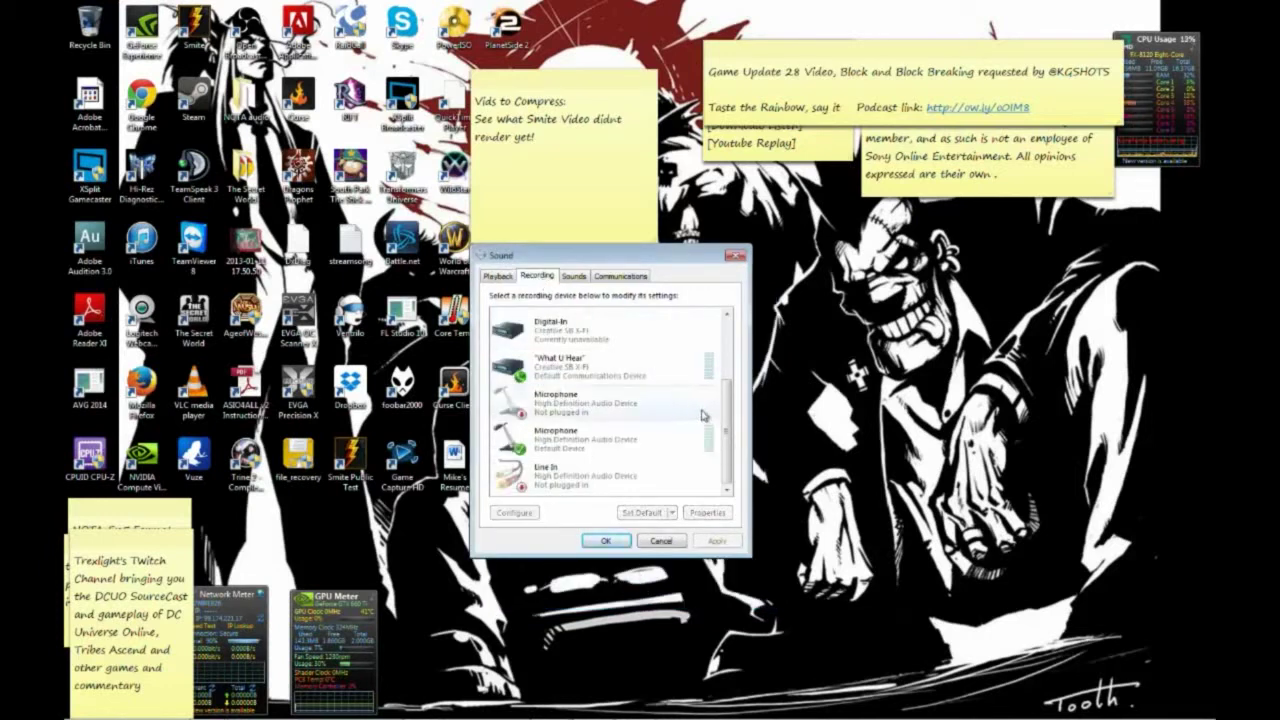
{"action": "left_click", "coordinate": [646, 374]}
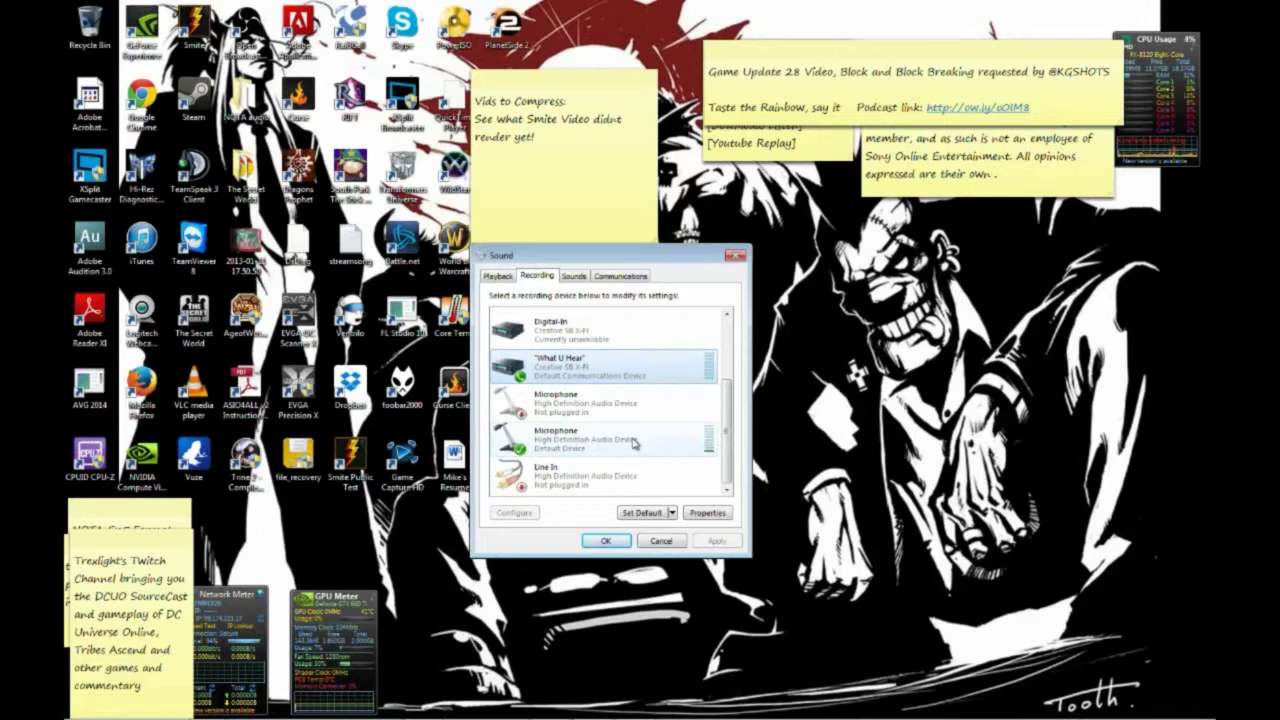
{"action": "right_click", "coordinate": [603, 370]}
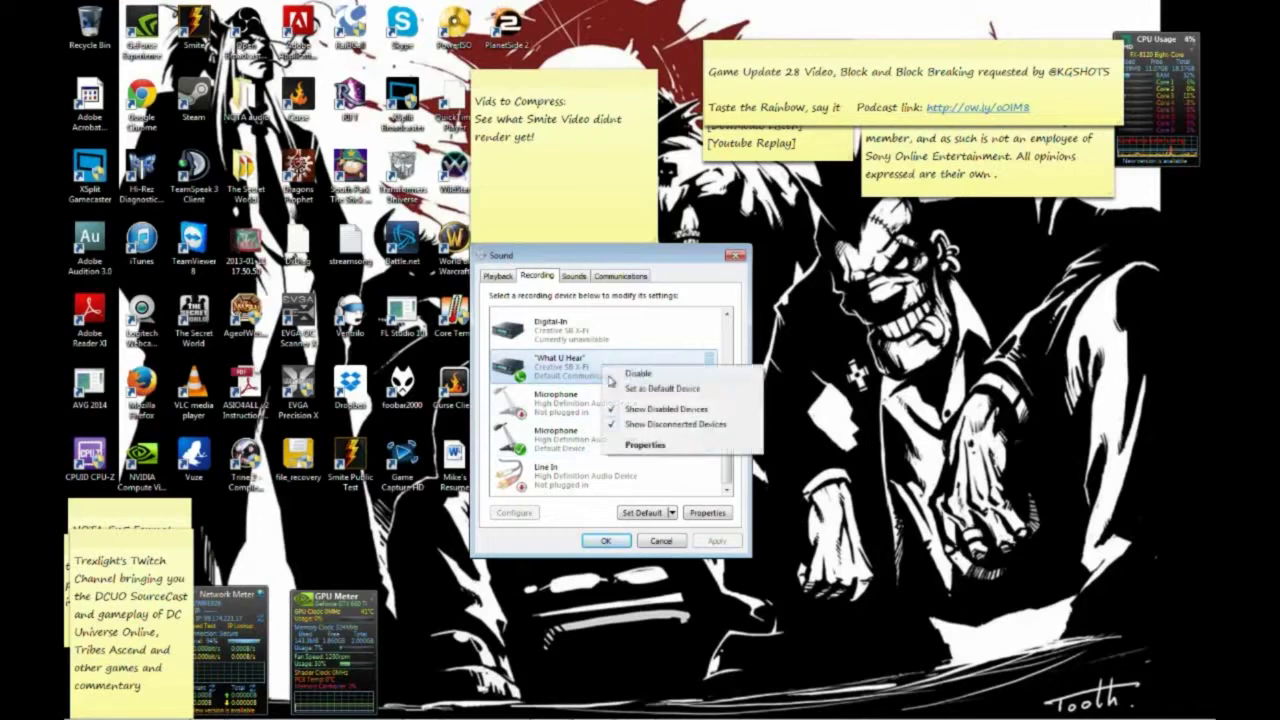
{"action": "left_click", "coordinate": [640, 450]}
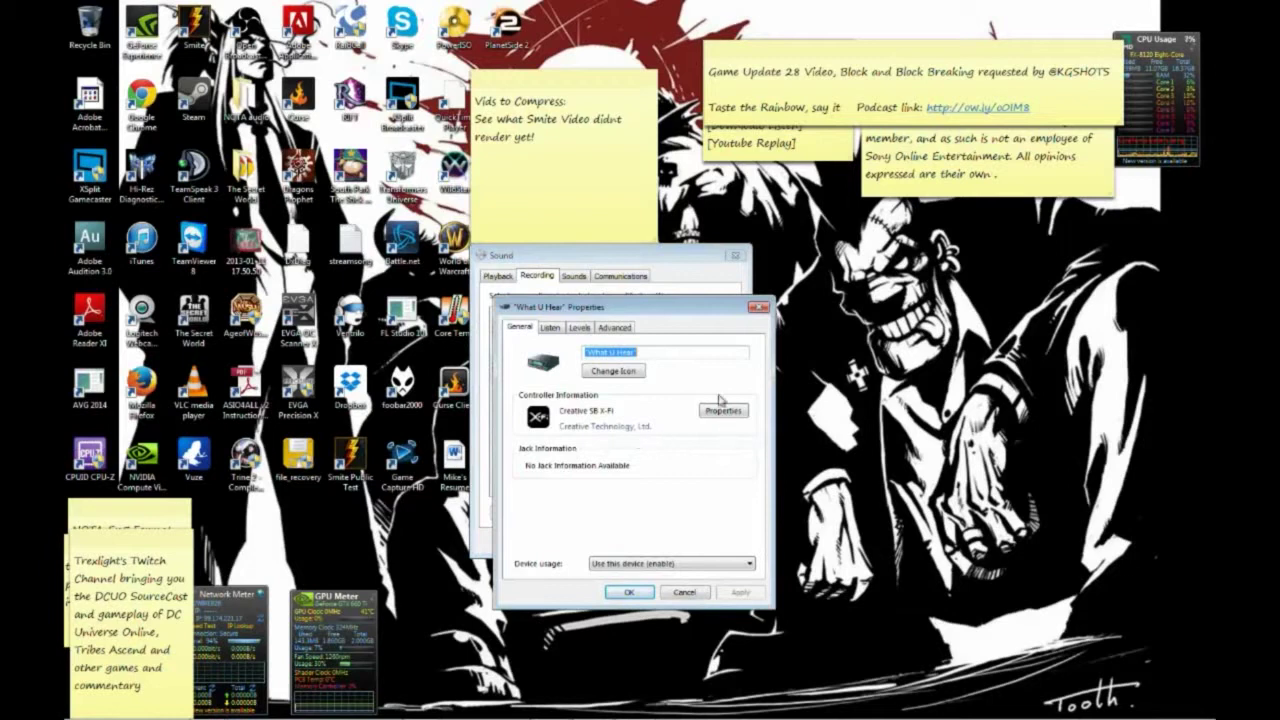
{"action": "left_click", "coordinate": [551, 328]}
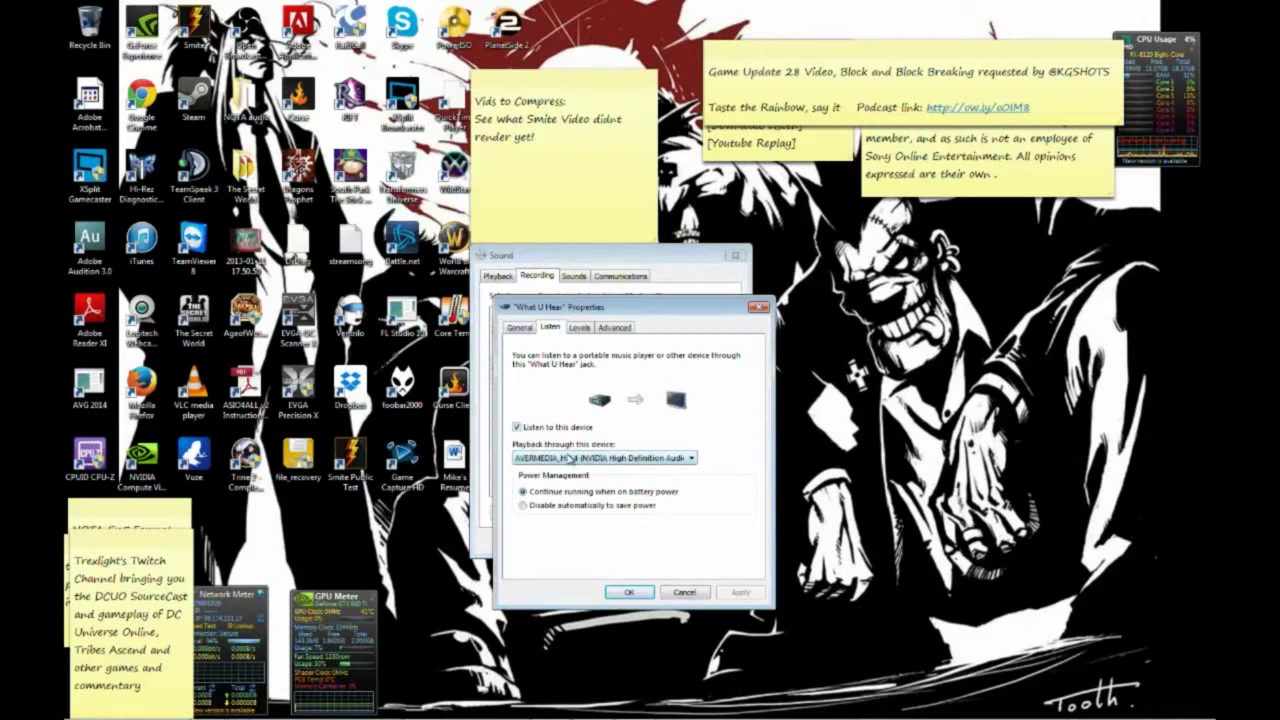
{"action": "left_click", "coordinate": [612, 462]}
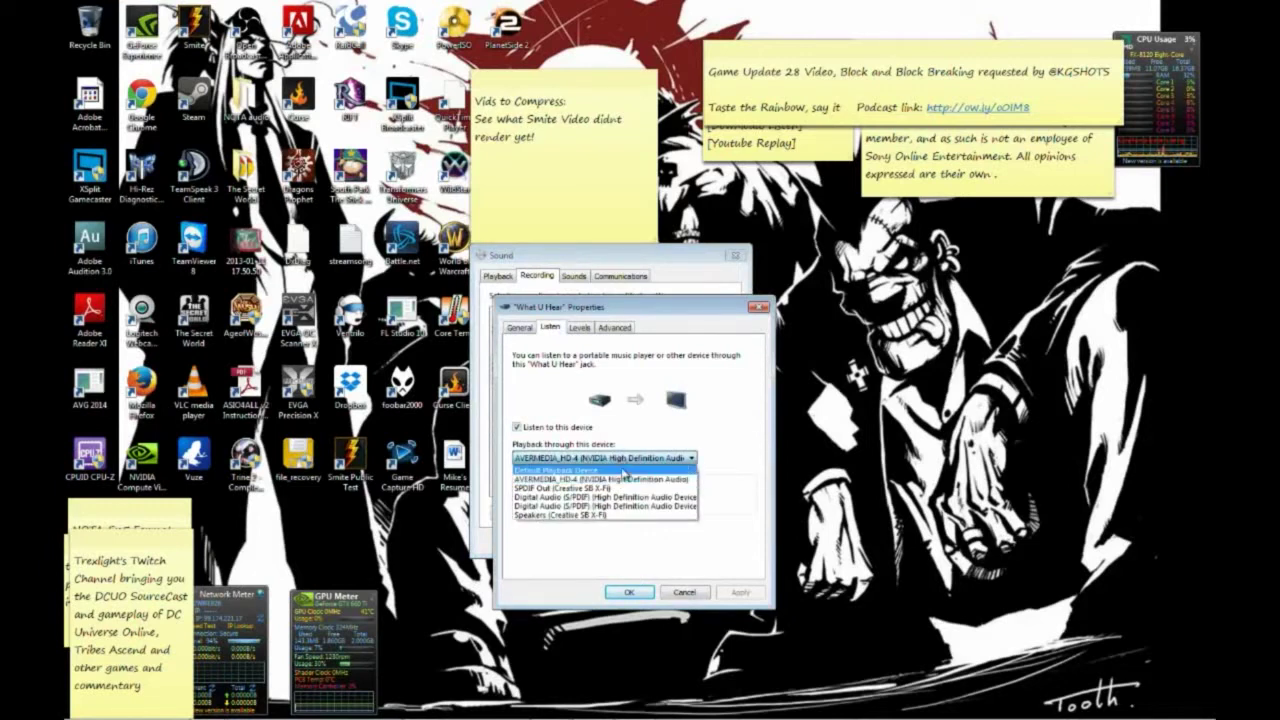
{"action": "left_click", "coordinate": [622, 483]}
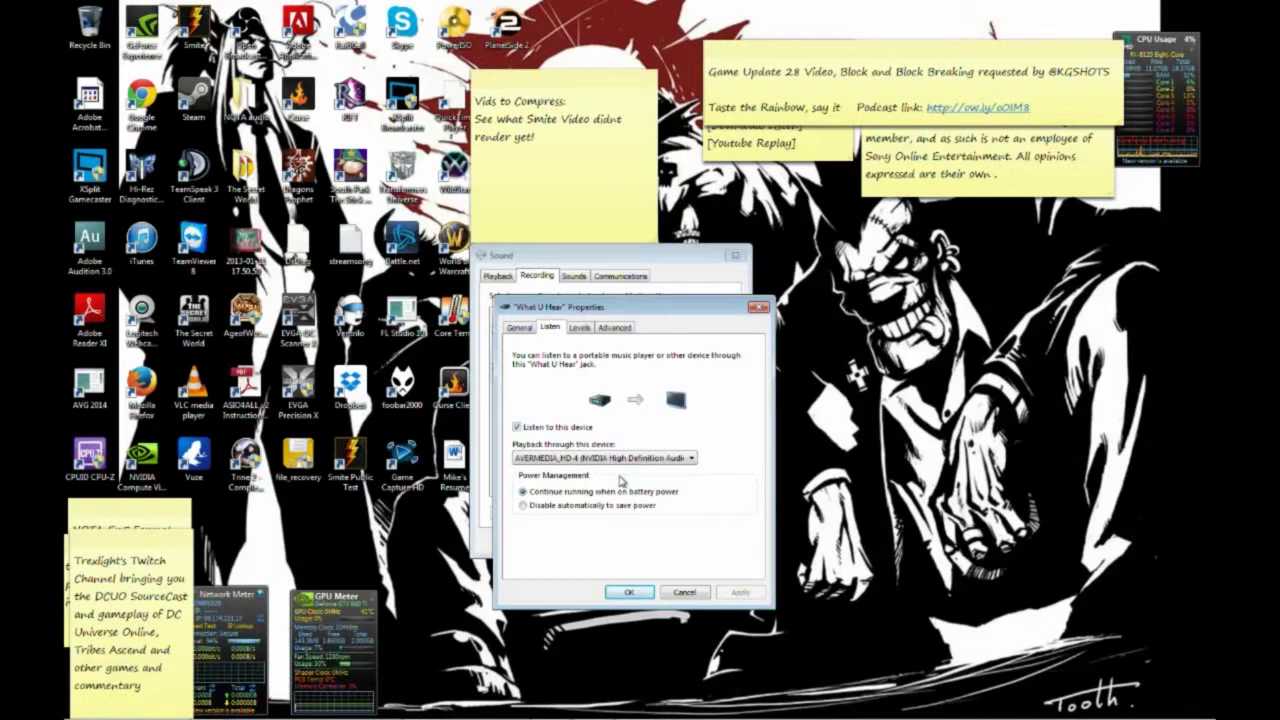
{"action": "left_click", "coordinate": [629, 593]}
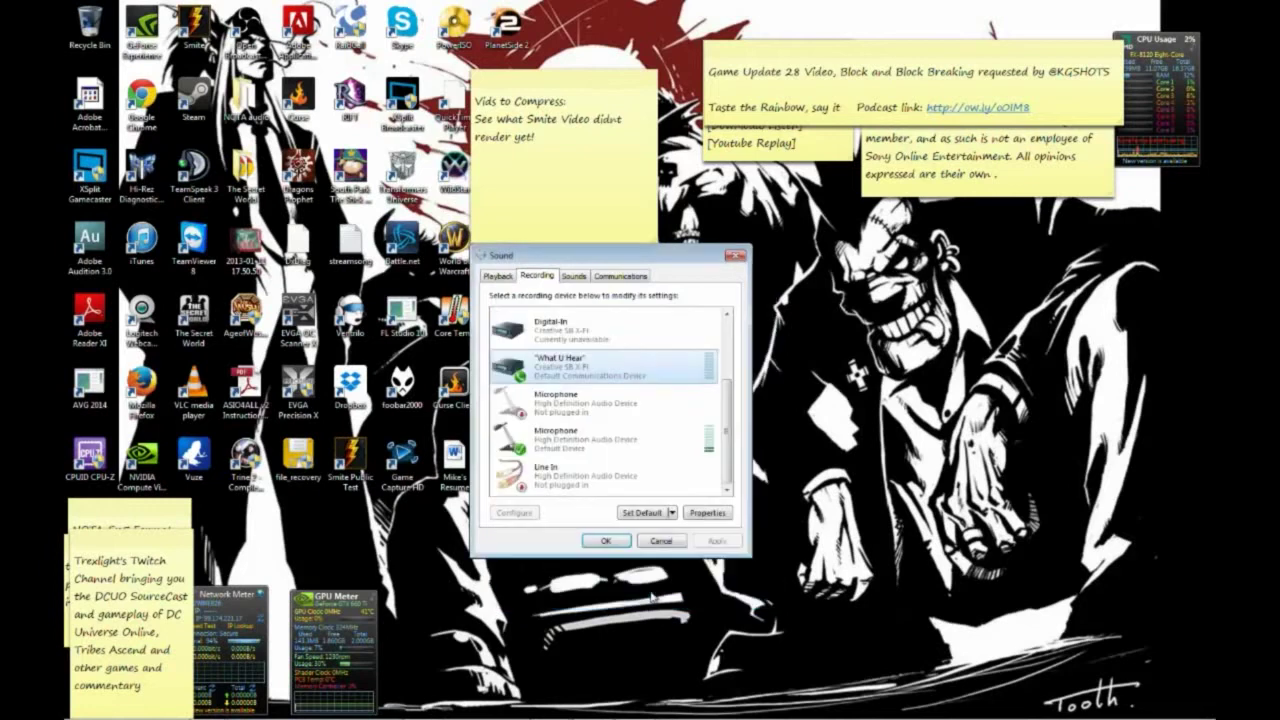
- Review the default Microphone's listen, levels, advanced and general properties, and close them
{"action": "left_click", "coordinate": [617, 443]}
{"action": "right_click", "coordinate": [617, 443]}
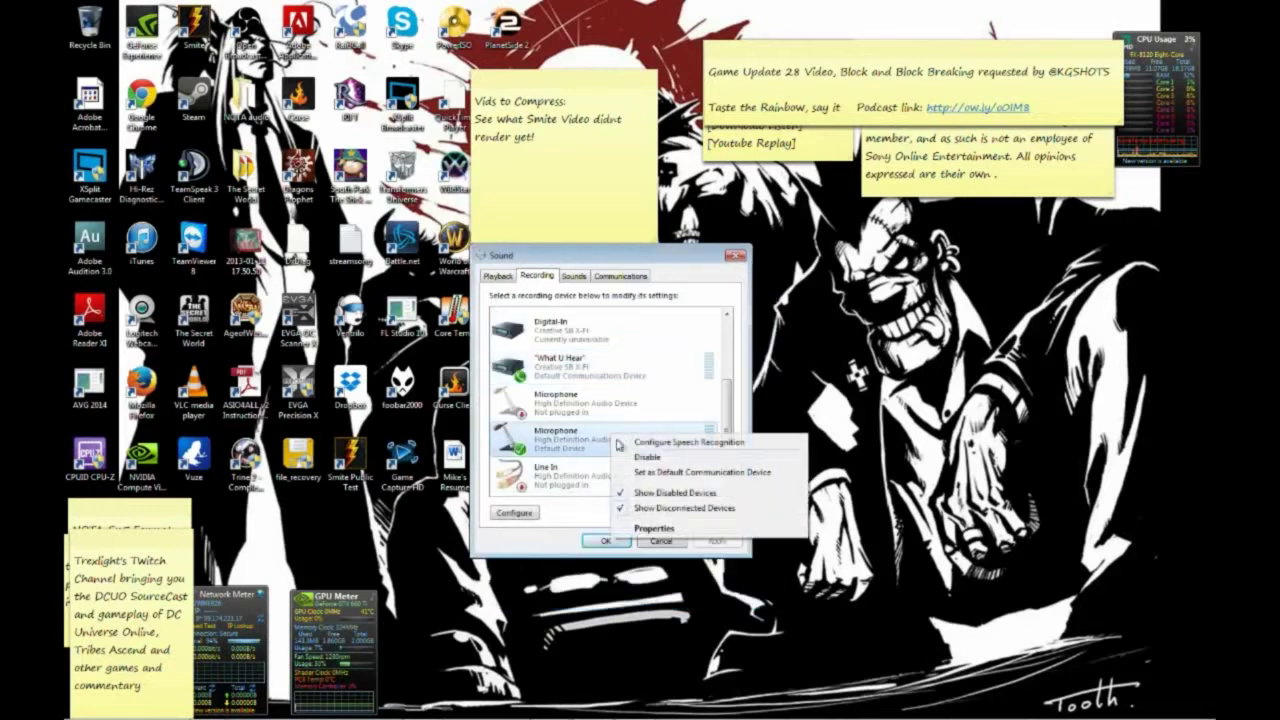
{"action": "left_click", "coordinate": [654, 527]}
{"action": "left_click", "coordinate": [550, 328]}
{"action": "left_click", "coordinate": [581, 328]}
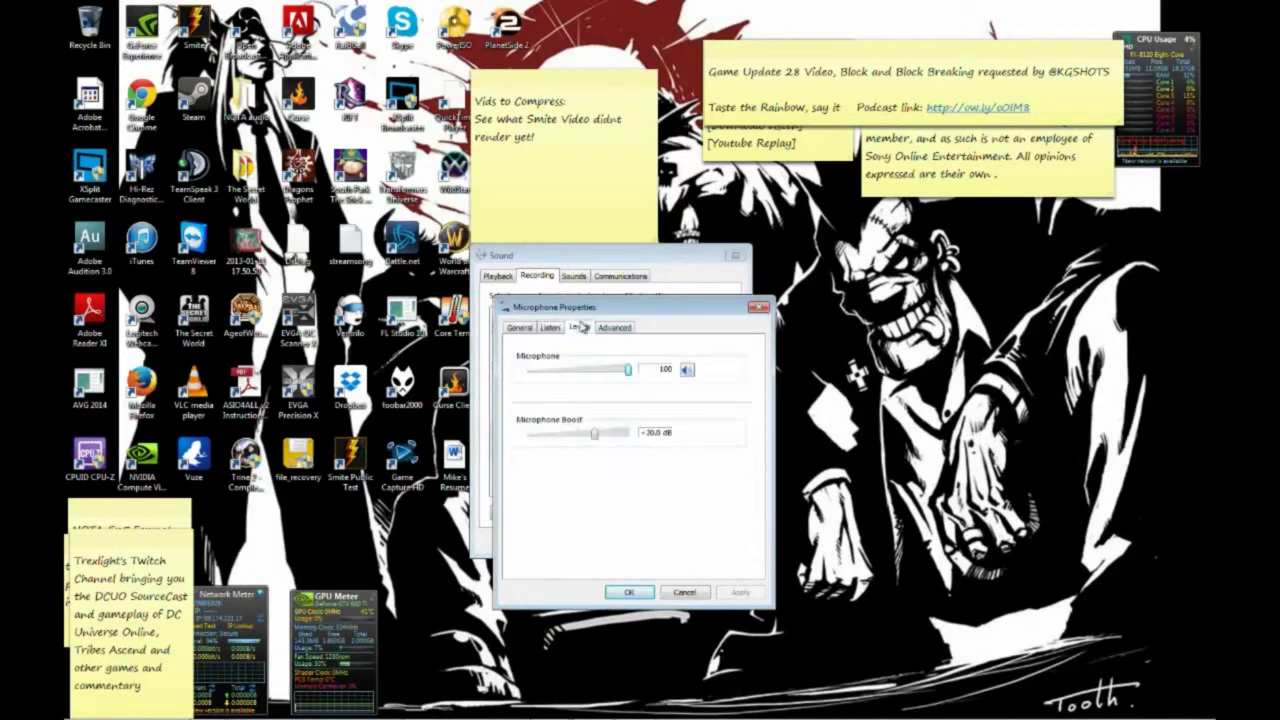
{"action": "left_click", "coordinate": [620, 330]}
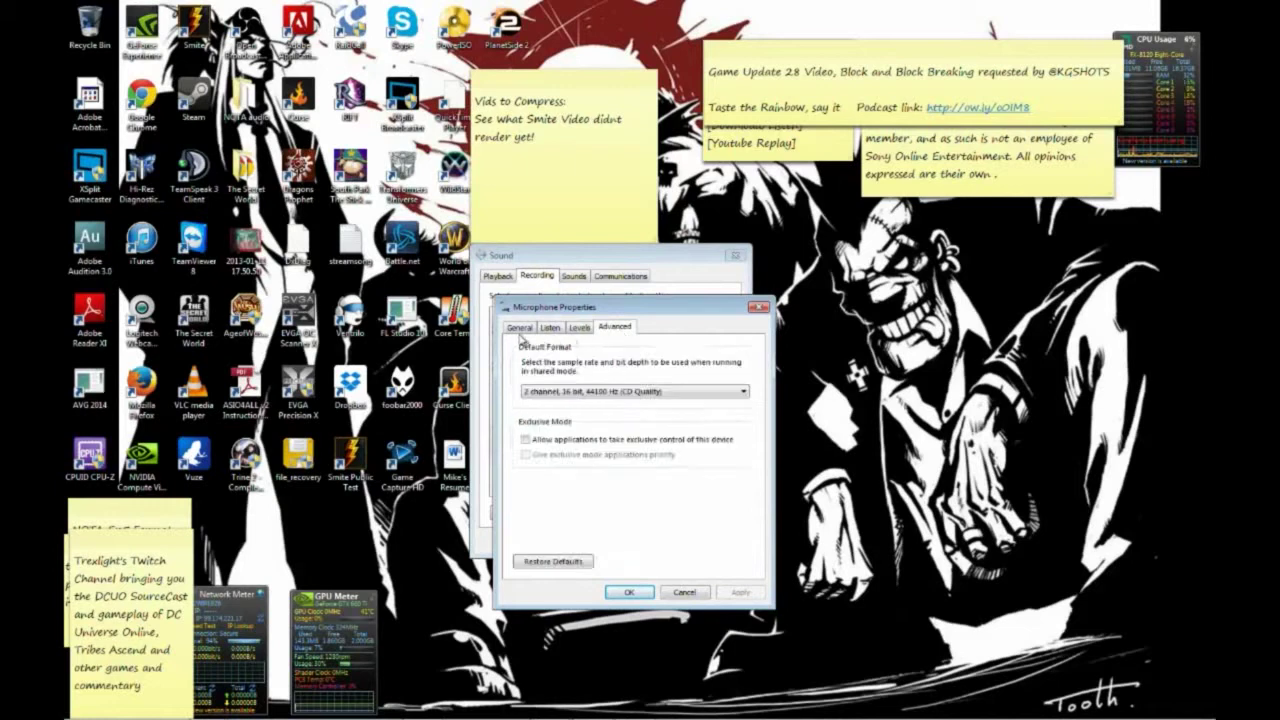
{"action": "left_click", "coordinate": [520, 330]}
{"action": "left_click", "coordinate": [643, 590]}
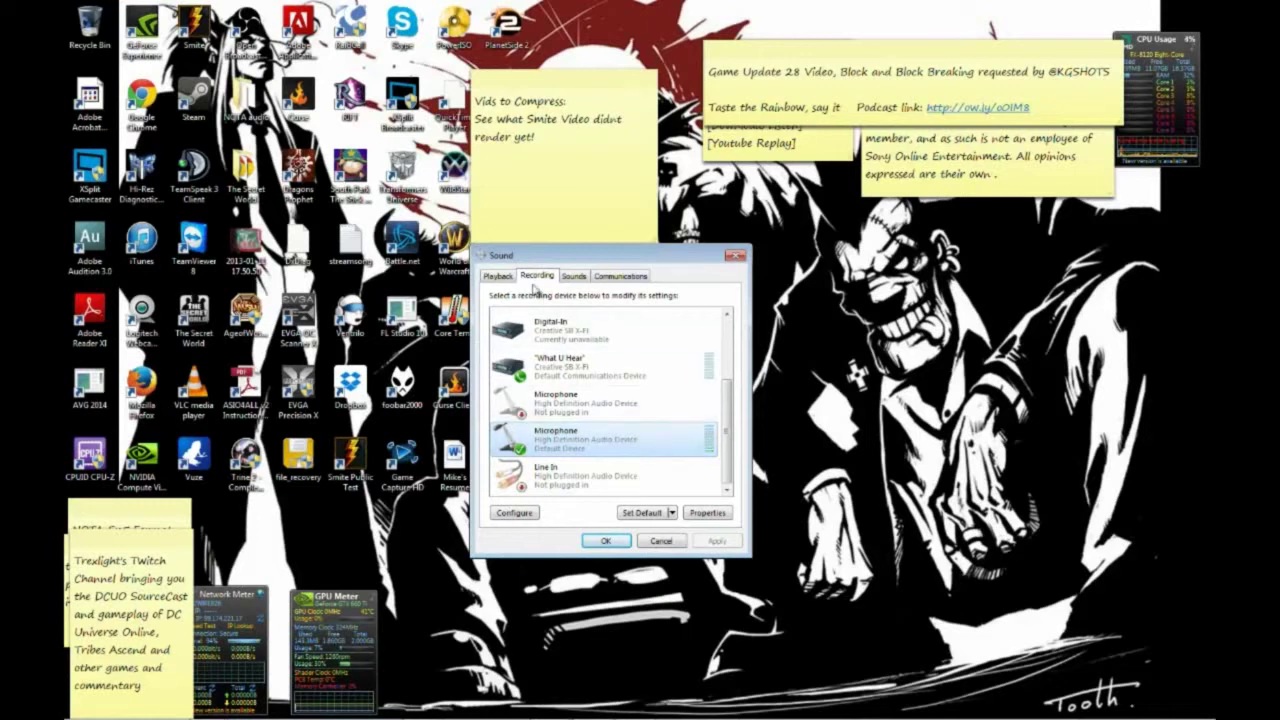
- Compare the default devices in the playback and recording device lists
{"action": "left_click", "coordinate": [508, 277]}
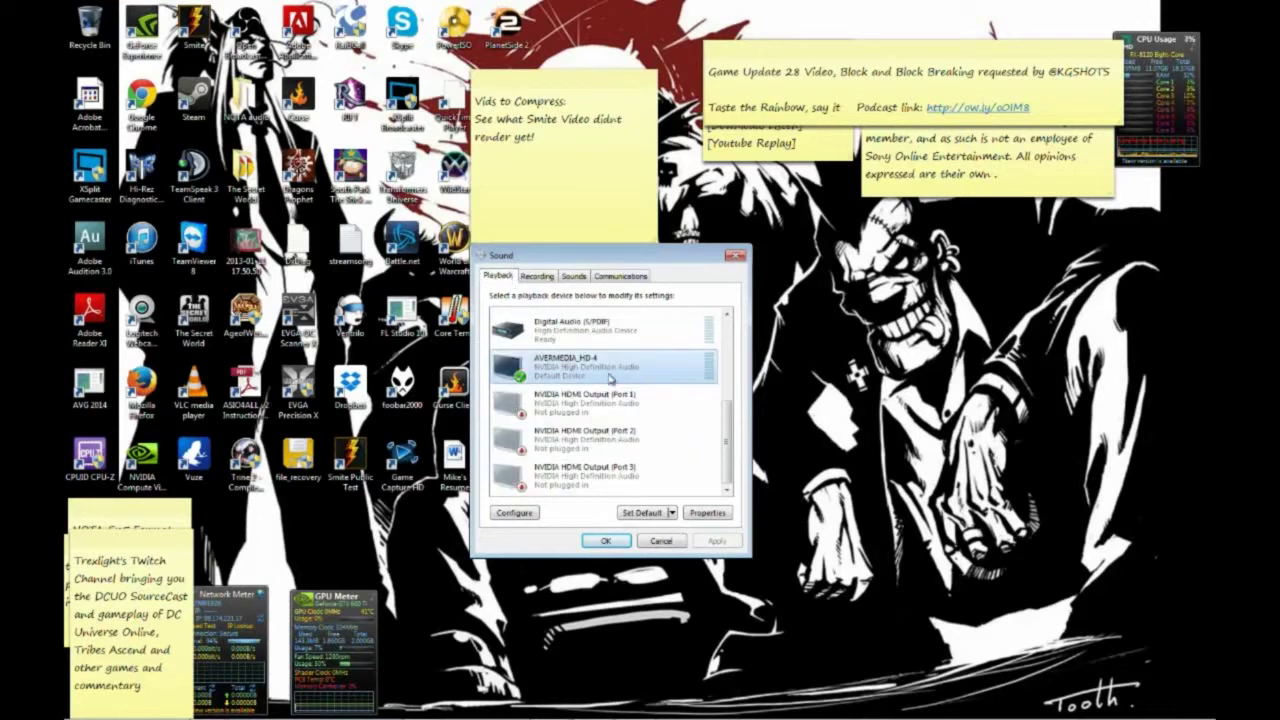
{"action": "scroll", "coordinate": [609, 377], "scroll_direction": "up", "scroll_amount": 2}
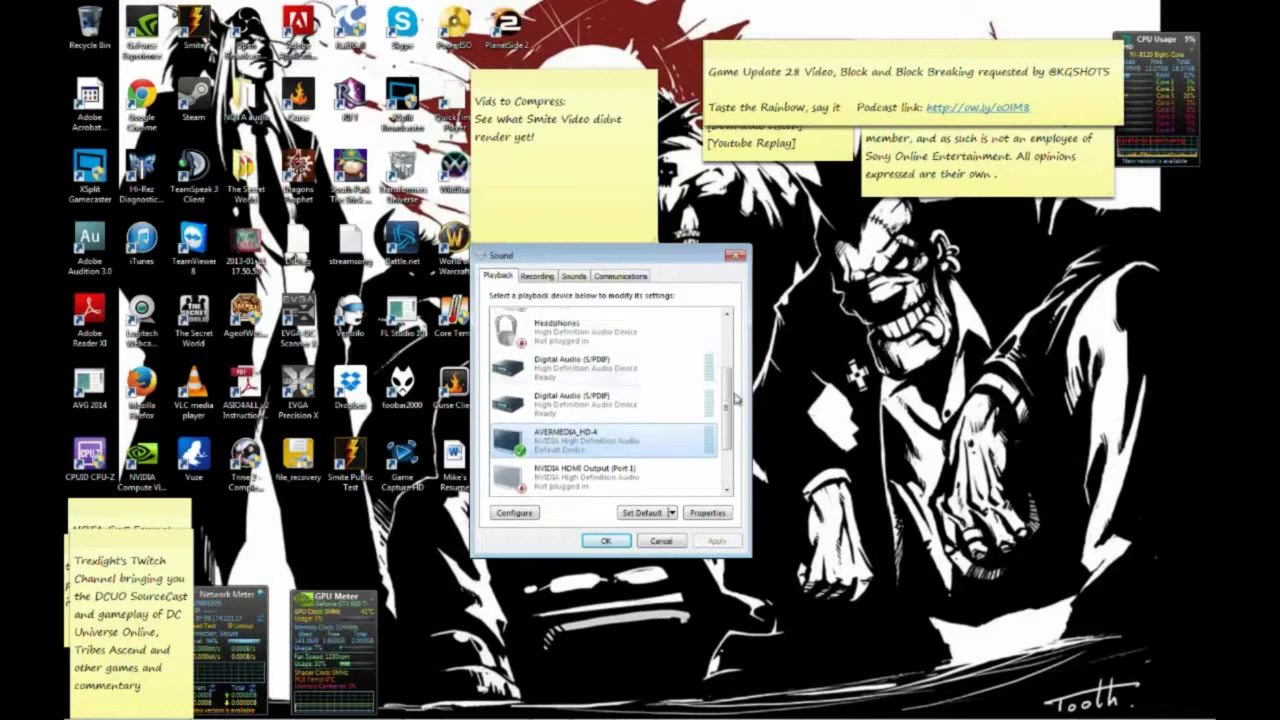
{"action": "scroll", "coordinate": [727, 348], "scroll_direction": "up", "scroll_amount": 2}
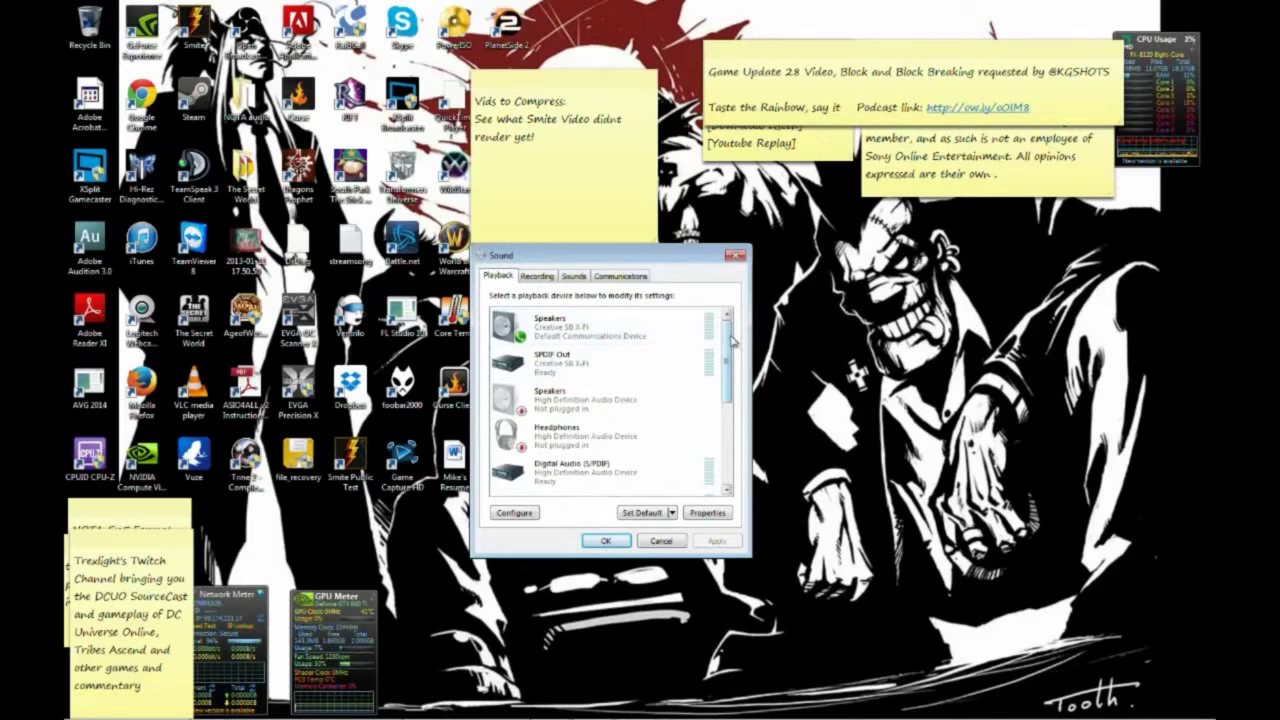
{"action": "left_click", "coordinate": [546, 276]}
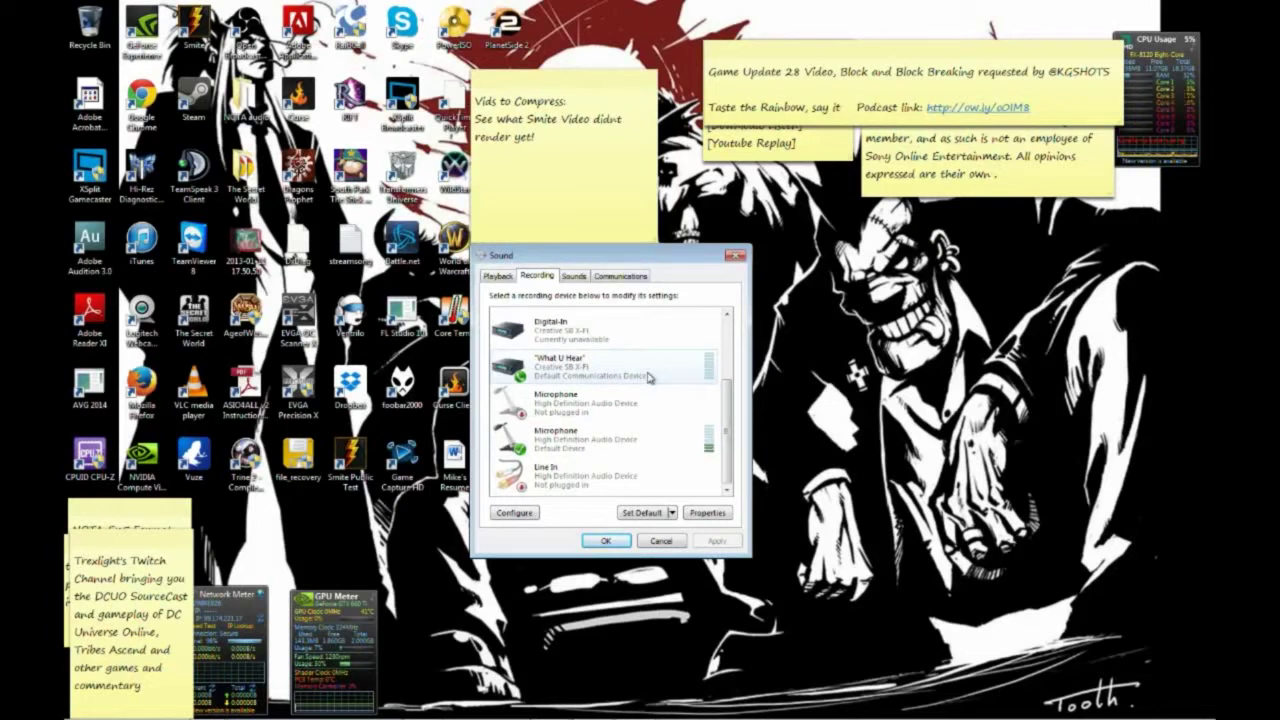
{"action": "left_click", "coordinate": [494, 275]}
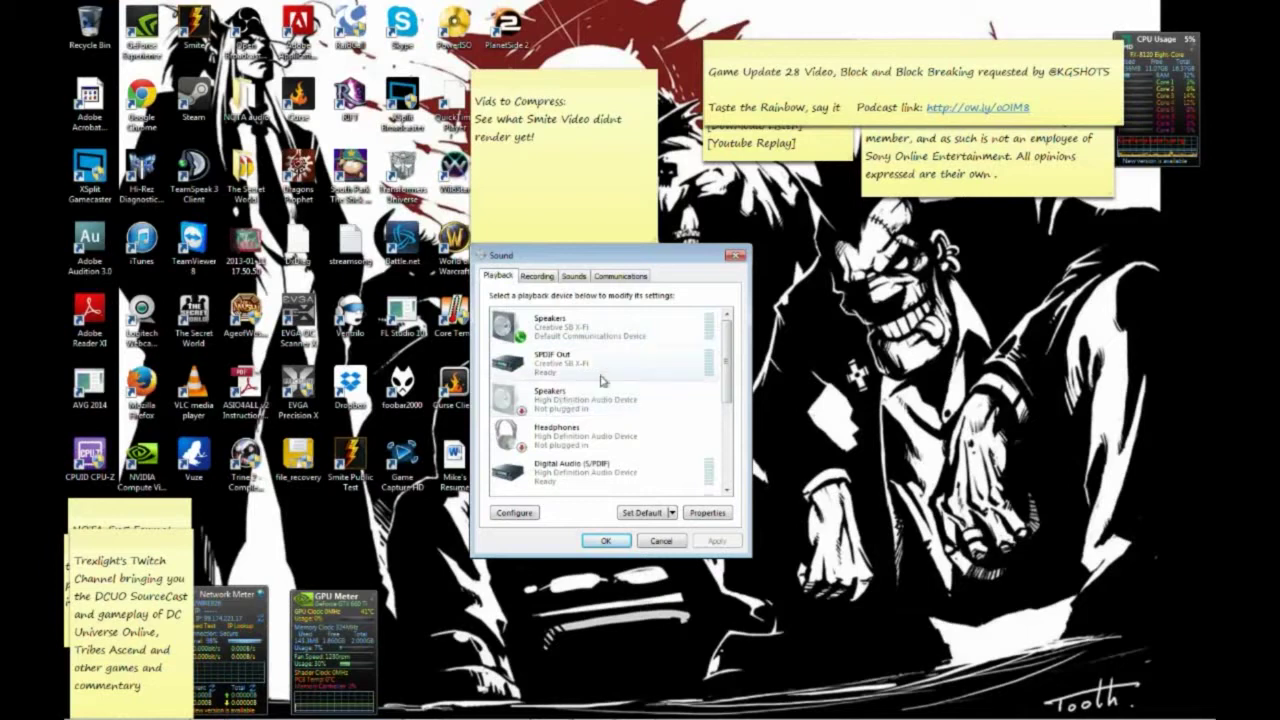
{"action": "scroll", "coordinate": [670, 395], "scroll_direction": "down", "scroll_amount": 3}
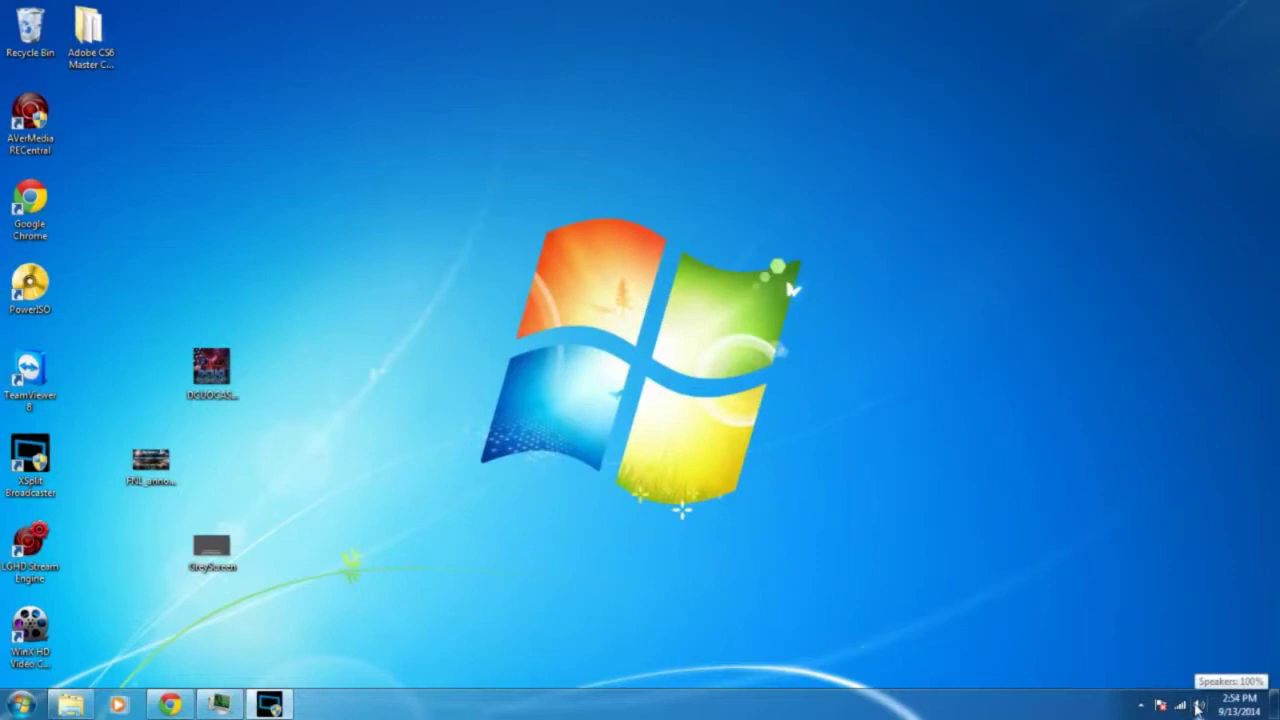
- On the second computer's desktop, open the sound playback devices and the properties of the default Speakers
{"action": "right_click", "coordinate": [1197, 708]}
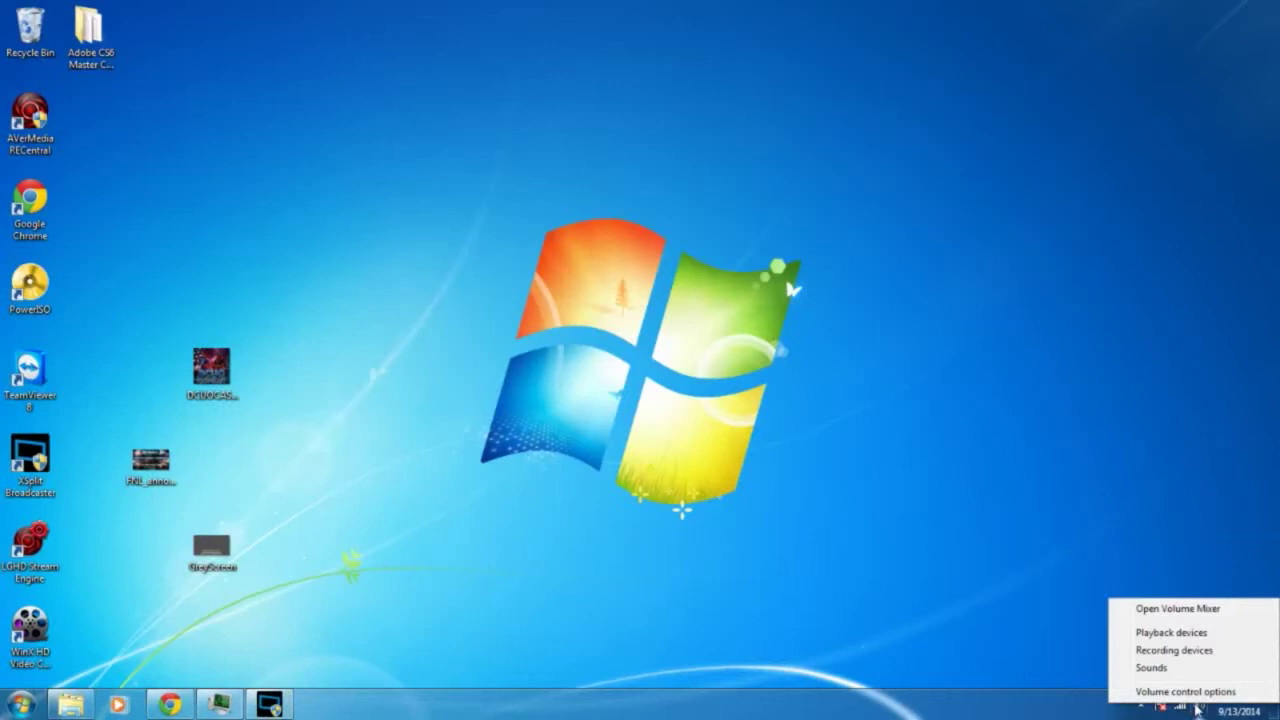
{"action": "left_click", "coordinate": [1180, 636]}
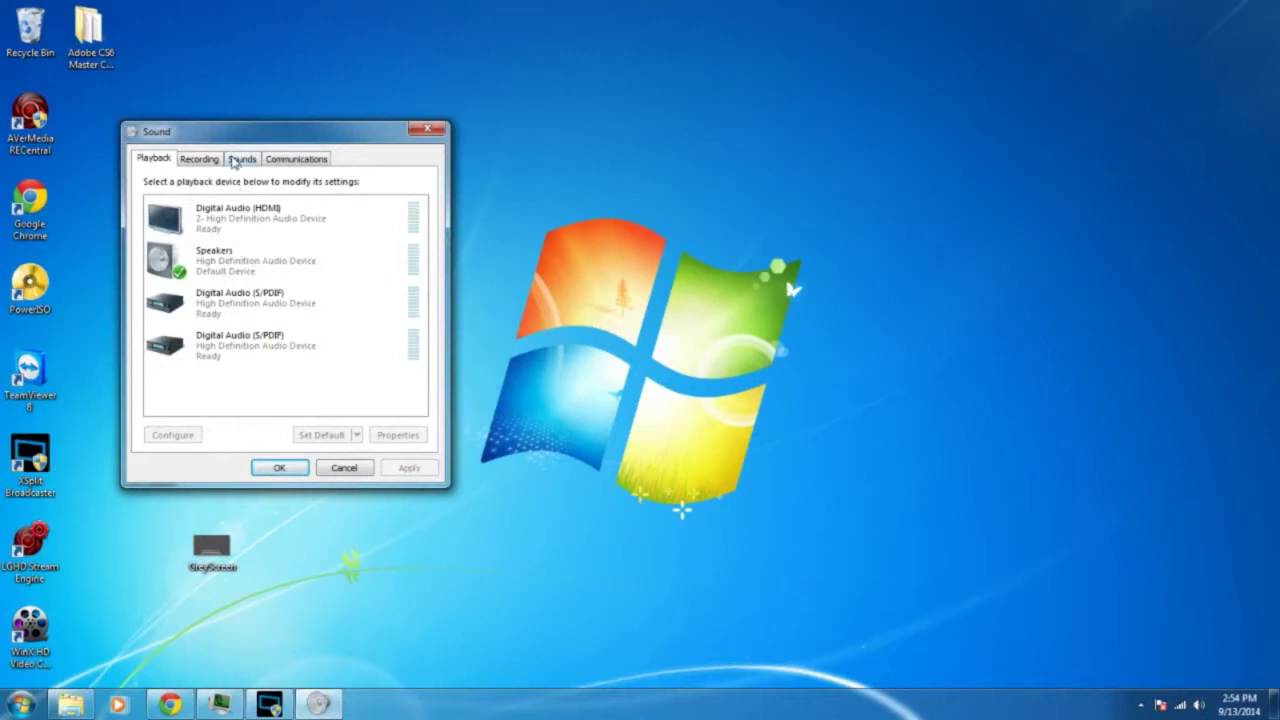
{"action": "right_click", "coordinate": [258, 270]}
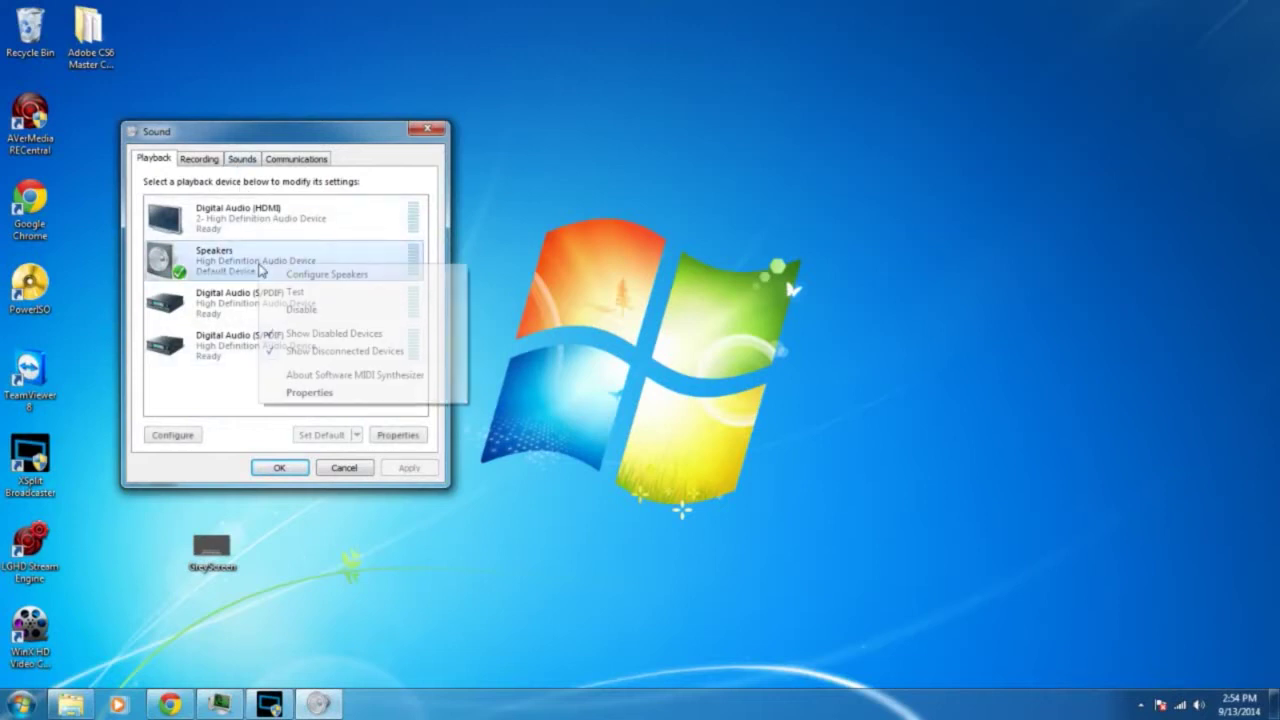
{"action": "left_click", "coordinate": [287, 393]}
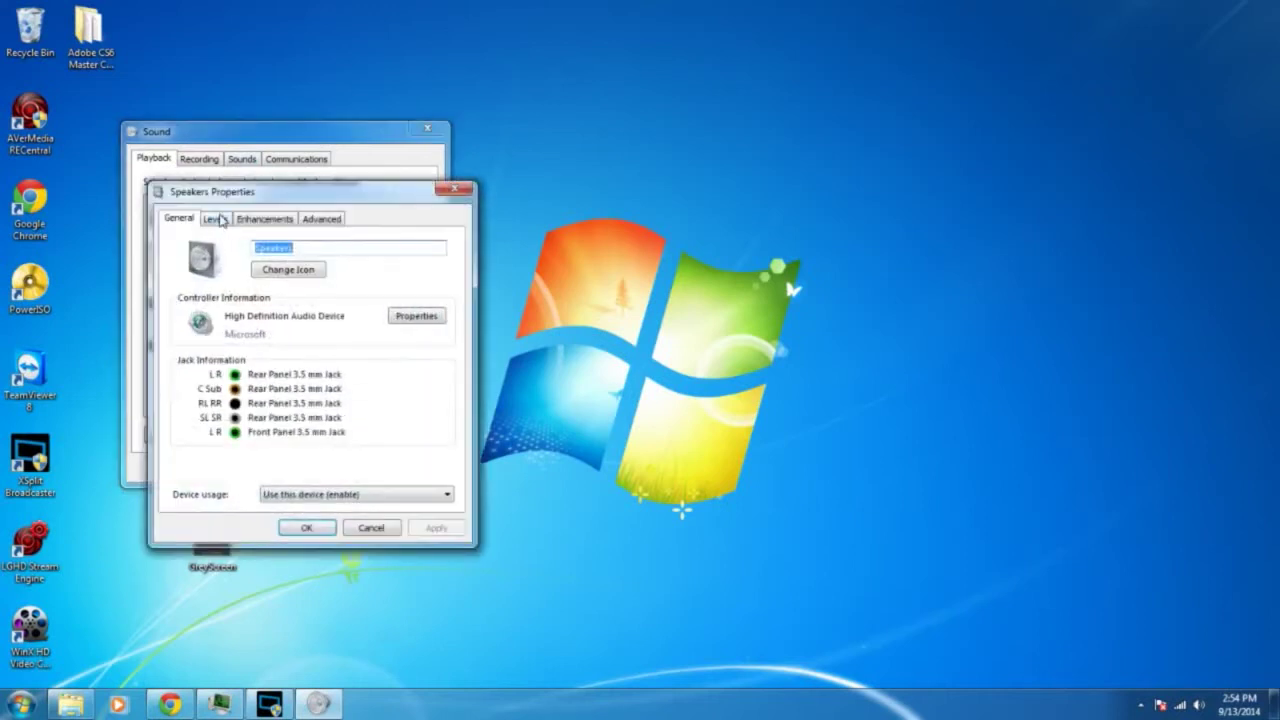
- Check the Speakers' levels and enhancements, and set their default format to 16 bit, 48000 Hz (DVD Quality)
{"action": "left_click", "coordinate": [218, 219]}
{"action": "left_click", "coordinate": [278, 222]}
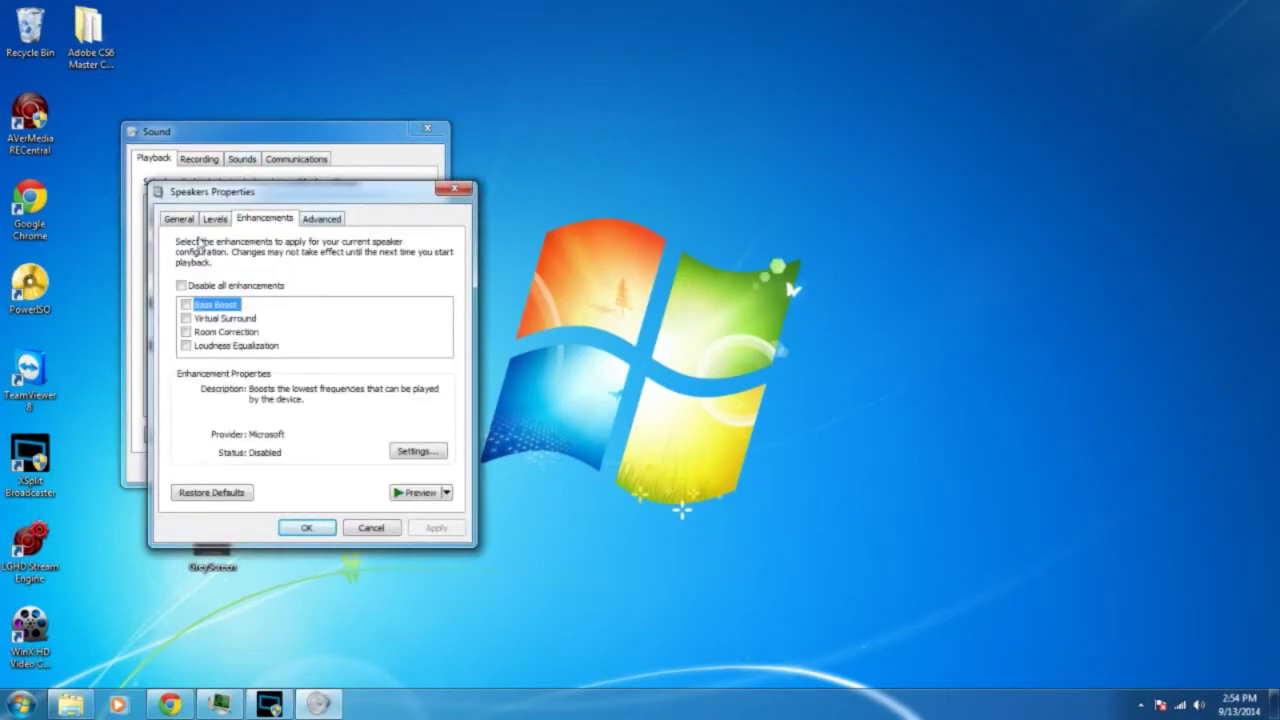
{"action": "left_click", "coordinate": [224, 220]}
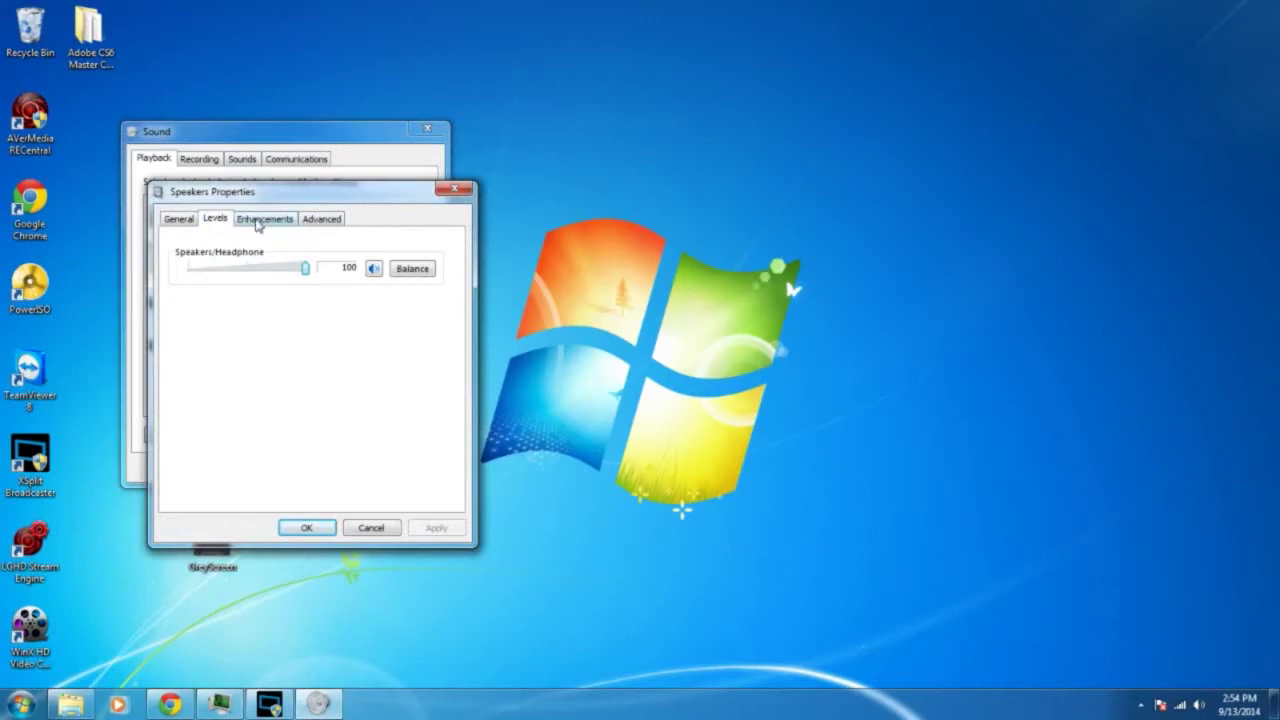
{"action": "left_click", "coordinate": [257, 224]}
{"action": "left_click", "coordinate": [312, 222]}
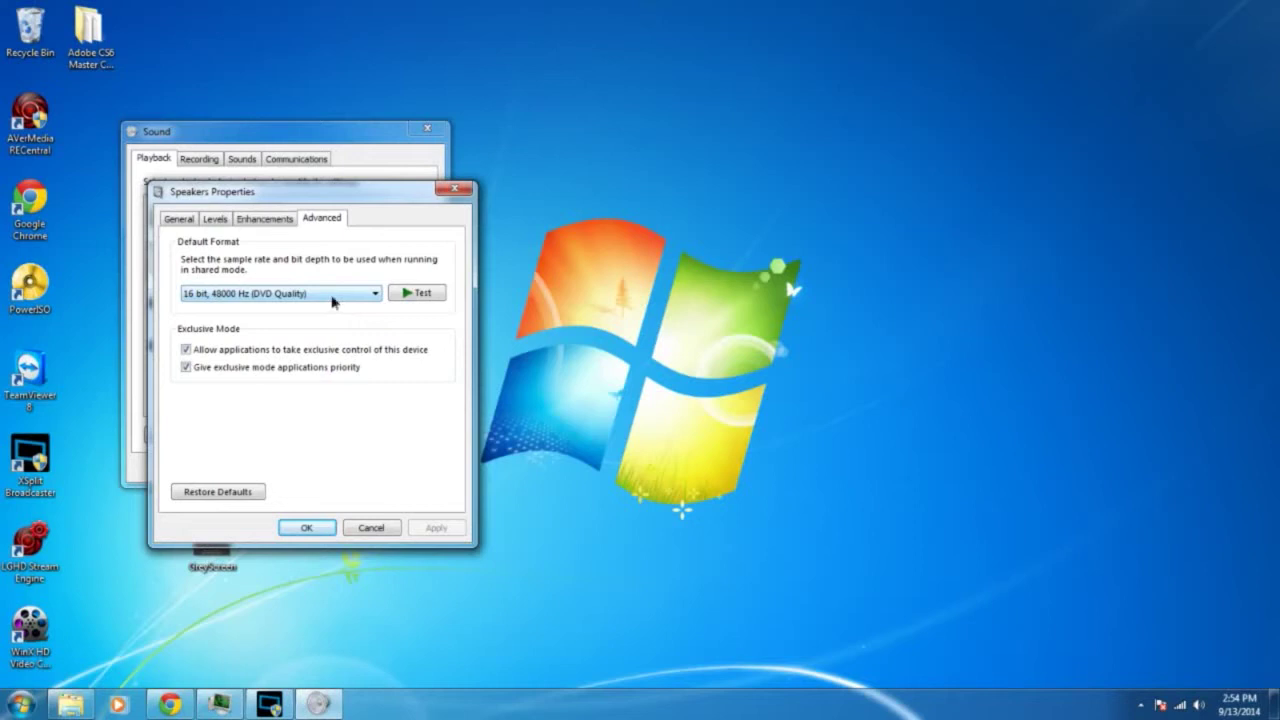
{"action": "left_click", "coordinate": [333, 298]}
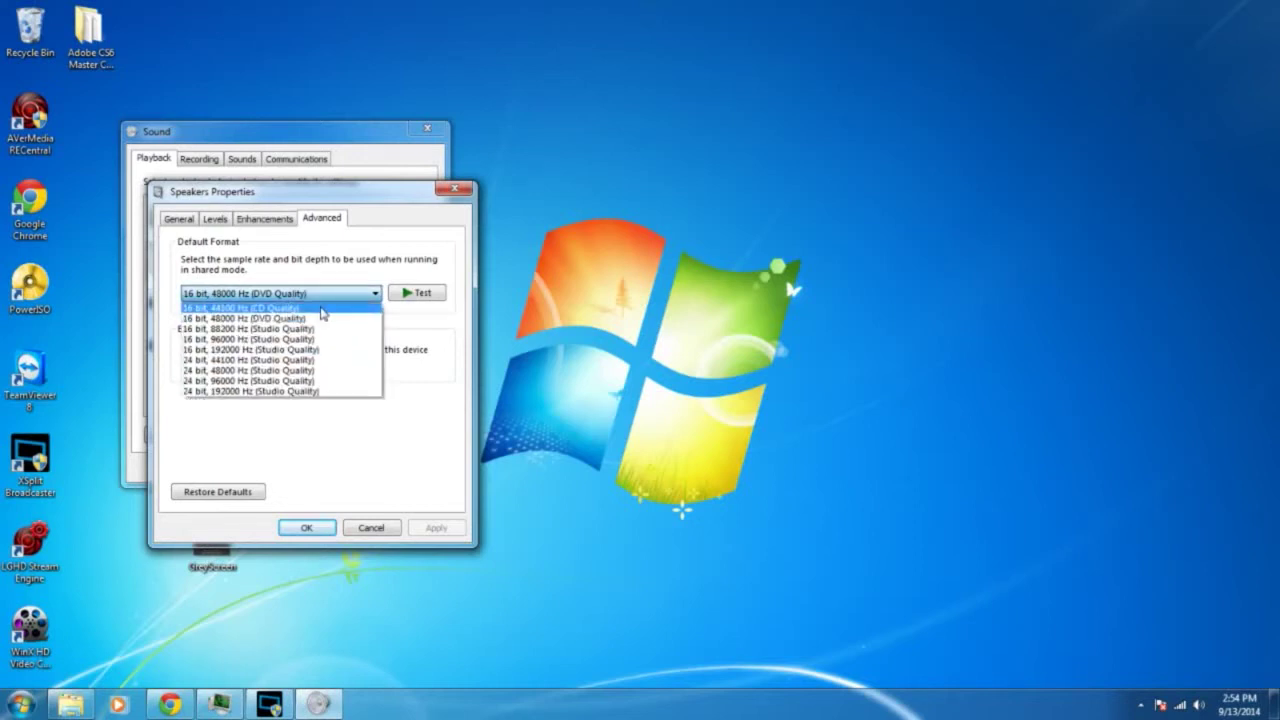
{"action": "left_click", "coordinate": [322, 318]}
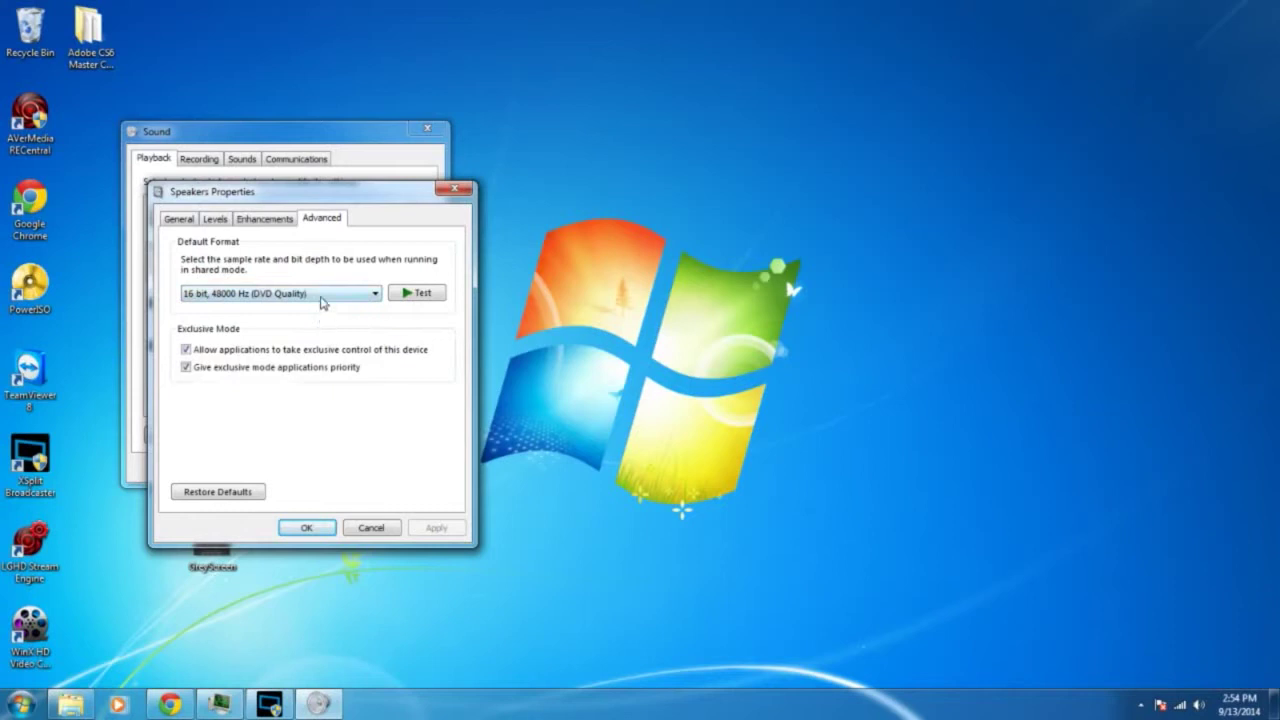
{"action": "left_click", "coordinate": [330, 528]}
- Review the listen, levels and advanced properties of the default AT2020 USB recording Microphone, and close the sound settings
{"action": "left_click", "coordinate": [200, 158]}
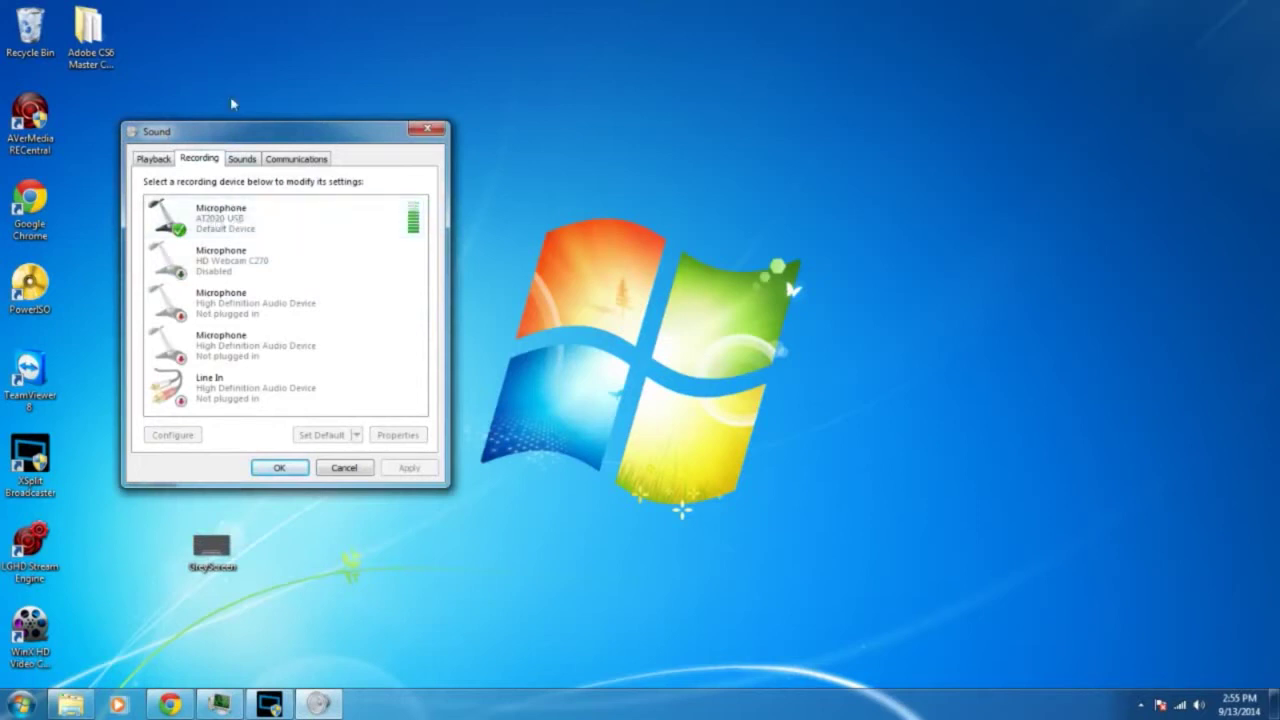
{"action": "left_click", "coordinate": [258, 222]}
{"action": "right_click", "coordinate": [258, 222]}
{"action": "left_click", "coordinate": [275, 309]}
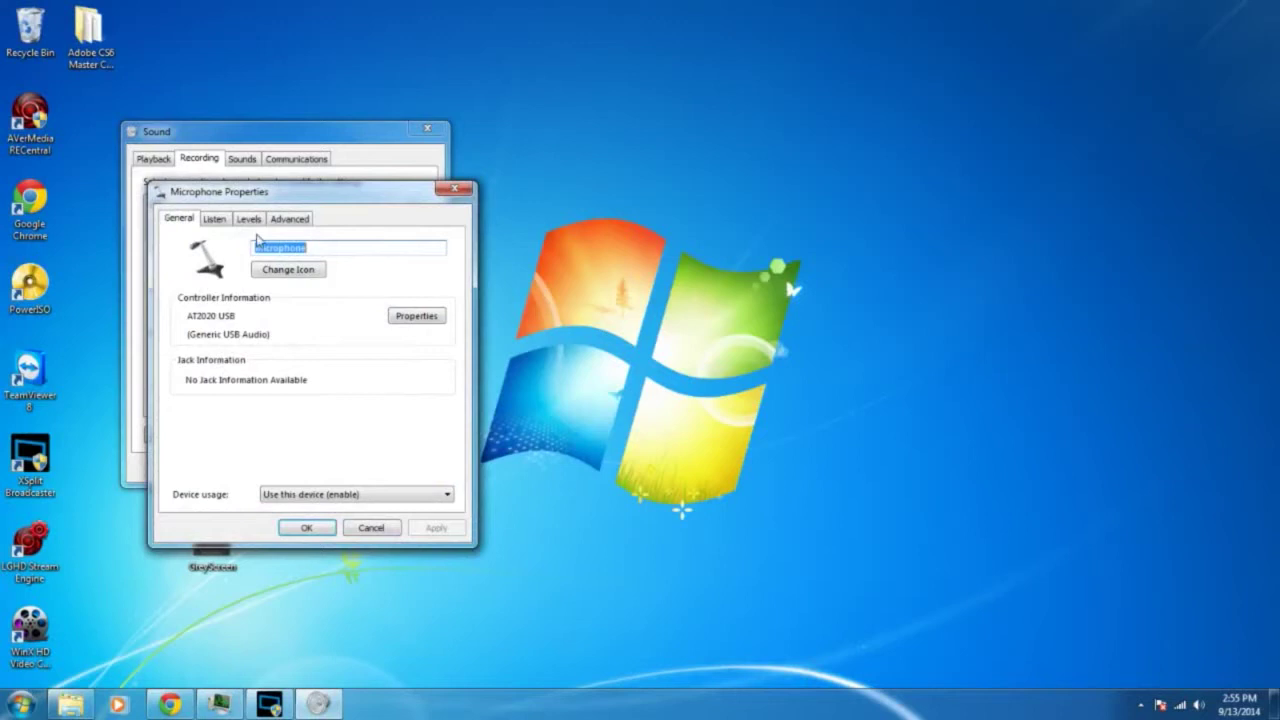
{"action": "left_click", "coordinate": [216, 219]}
{"action": "left_click", "coordinate": [252, 221]}
{"action": "left_click", "coordinate": [277, 220]}
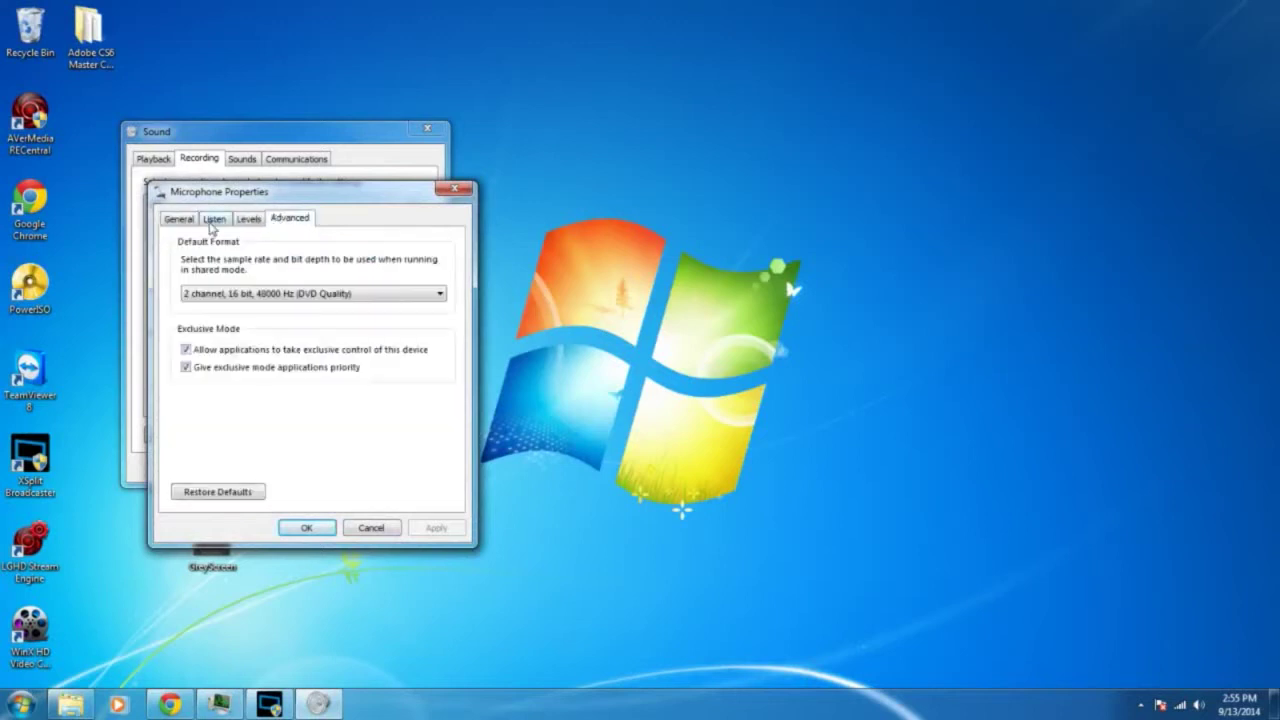
{"action": "left_click", "coordinate": [196, 229]}
{"action": "left_click", "coordinate": [454, 189]}
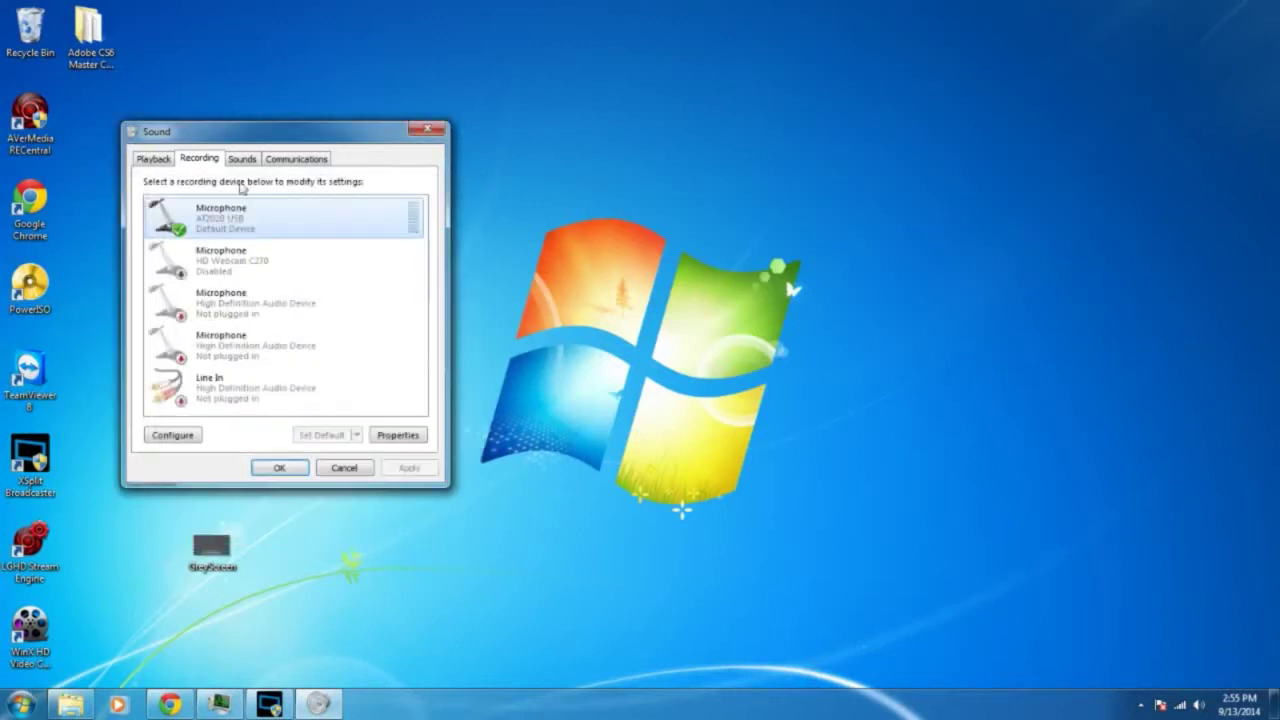
{"action": "left_click", "coordinate": [306, 467]}
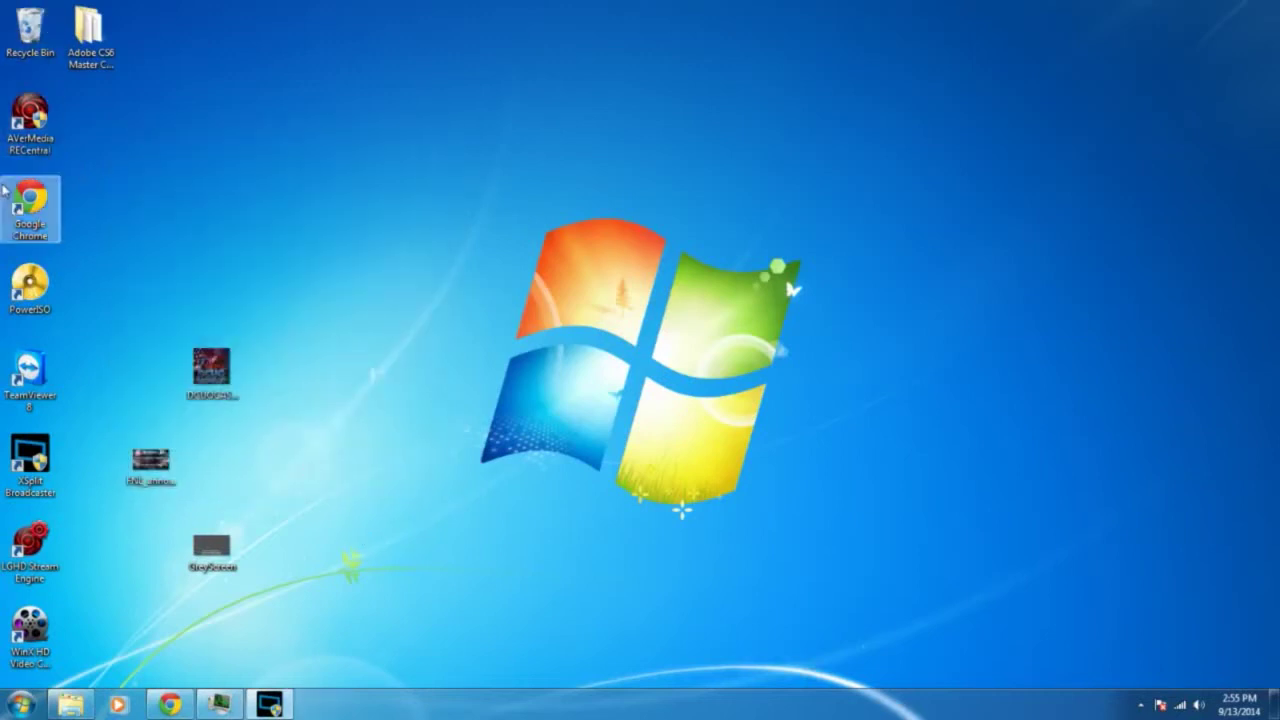
- Launch AVerMedia RECentral, open the Pro capture settings and check the available microphone sources
{"action": "double_click", "coordinate": [38, 125]}
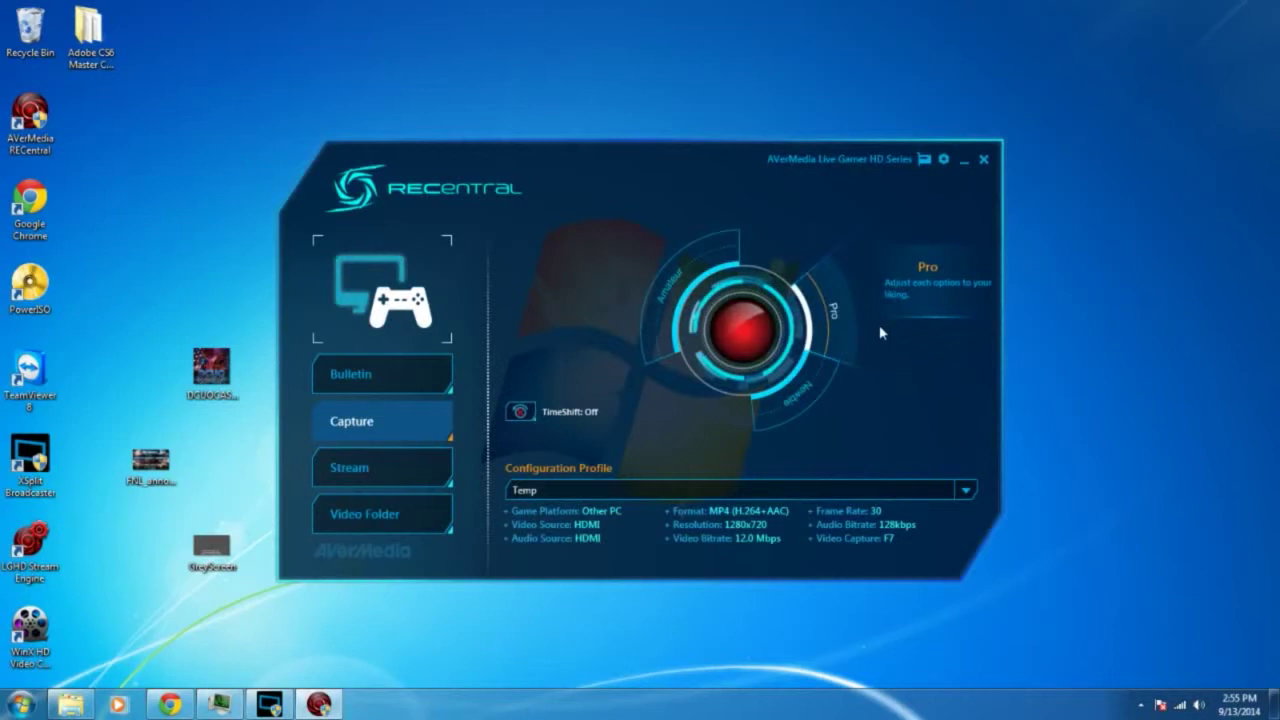
{"action": "left_click", "coordinate": [822, 318]}
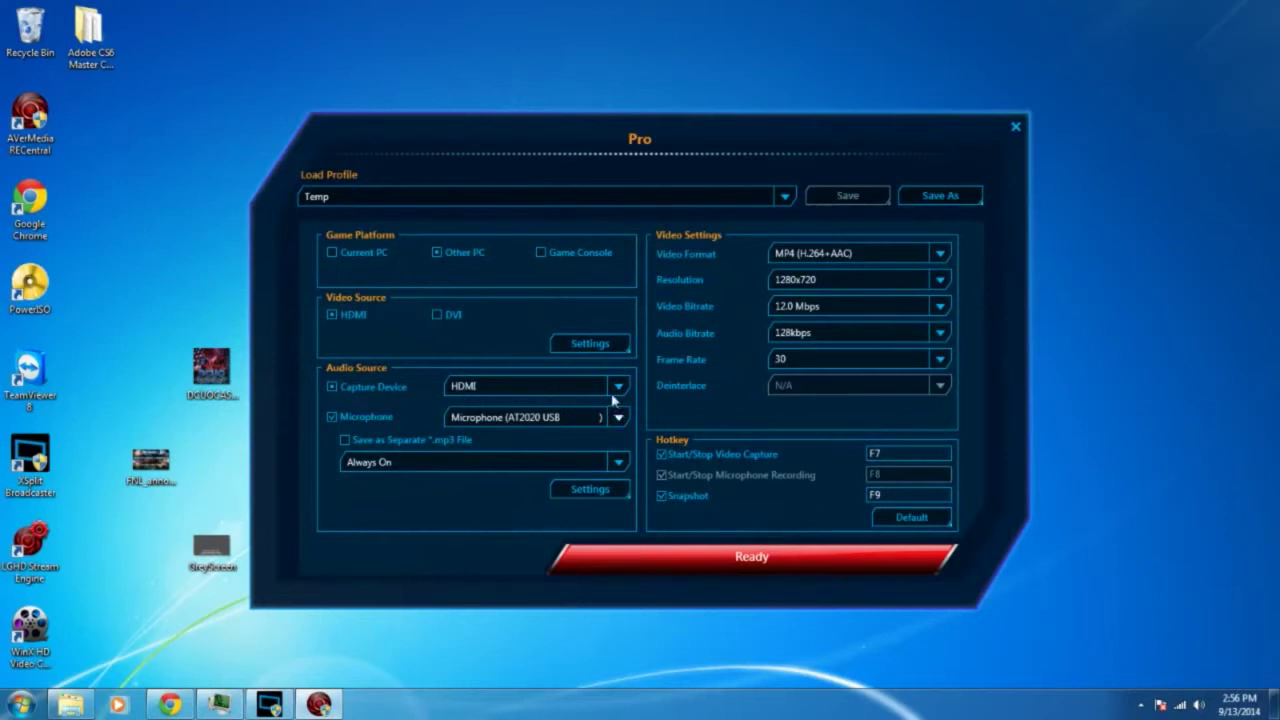
{"action": "left_click", "coordinate": [545, 418]}
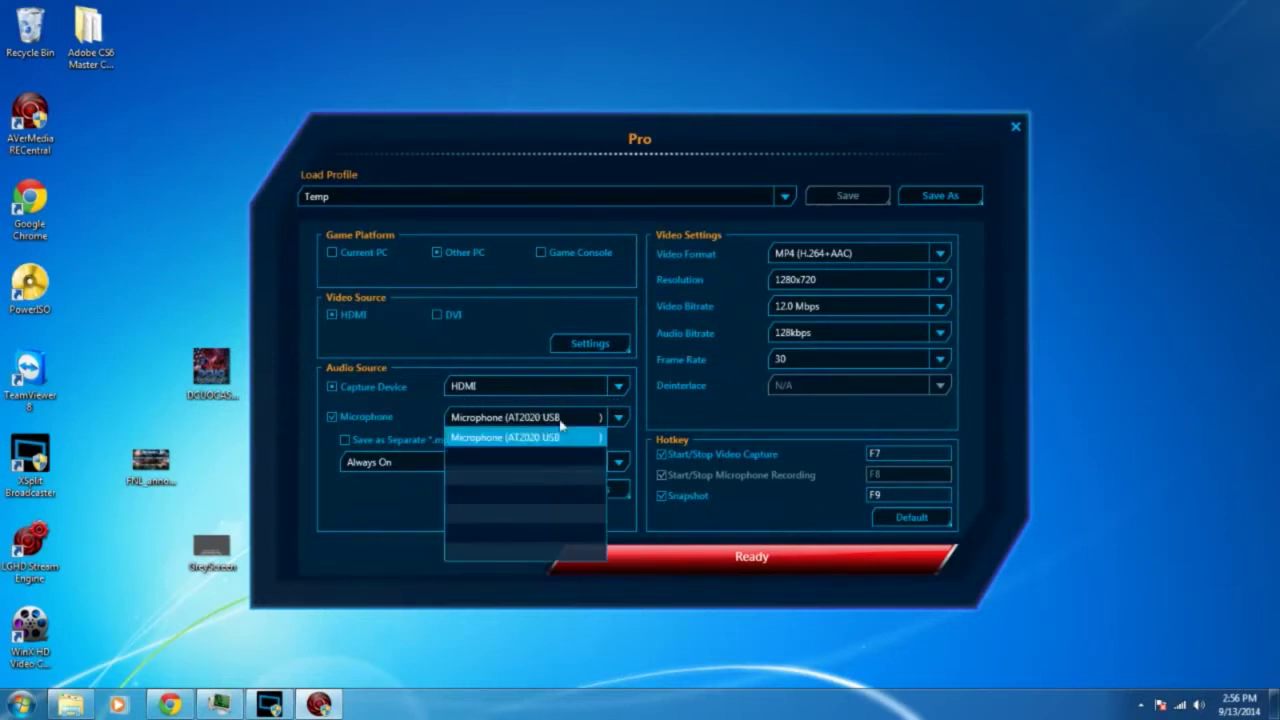
{"action": "left_click", "coordinate": [561, 425]}
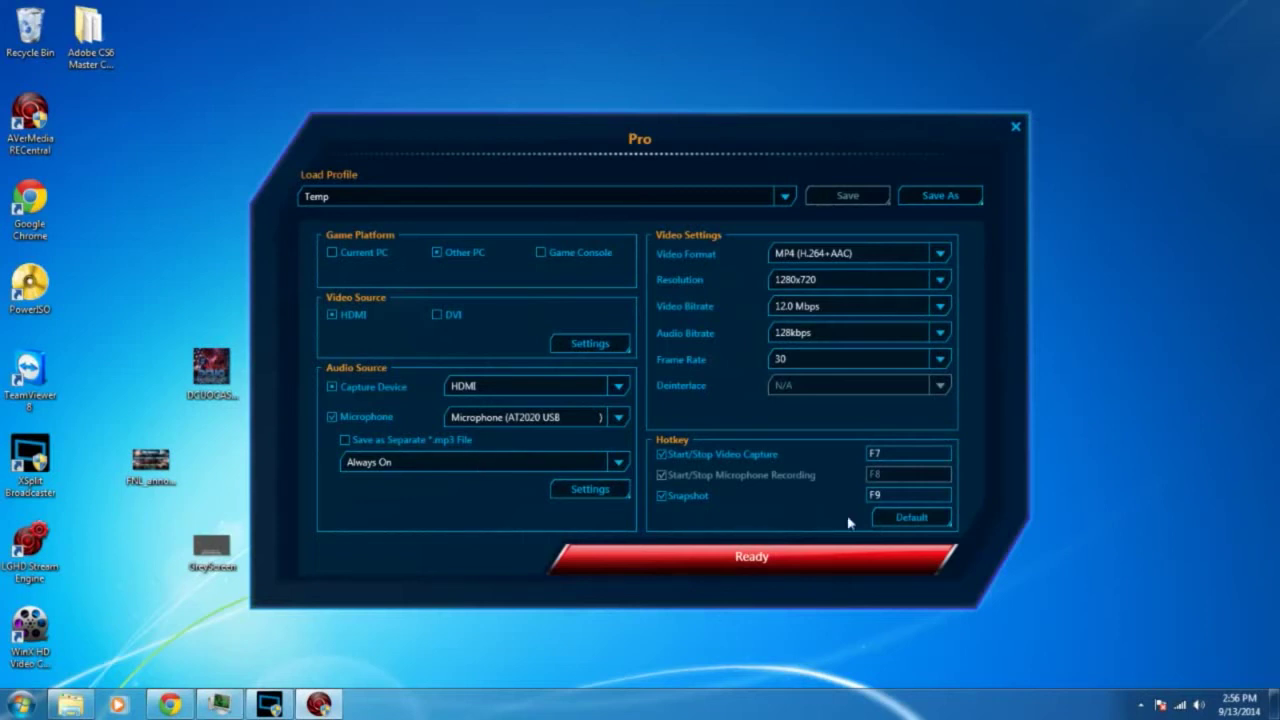
- Review the Pro profile's choices for video format, resolution, video bitrate and frame rate, keeping the current selections
{"action": "left_click", "coordinate": [858, 256]}
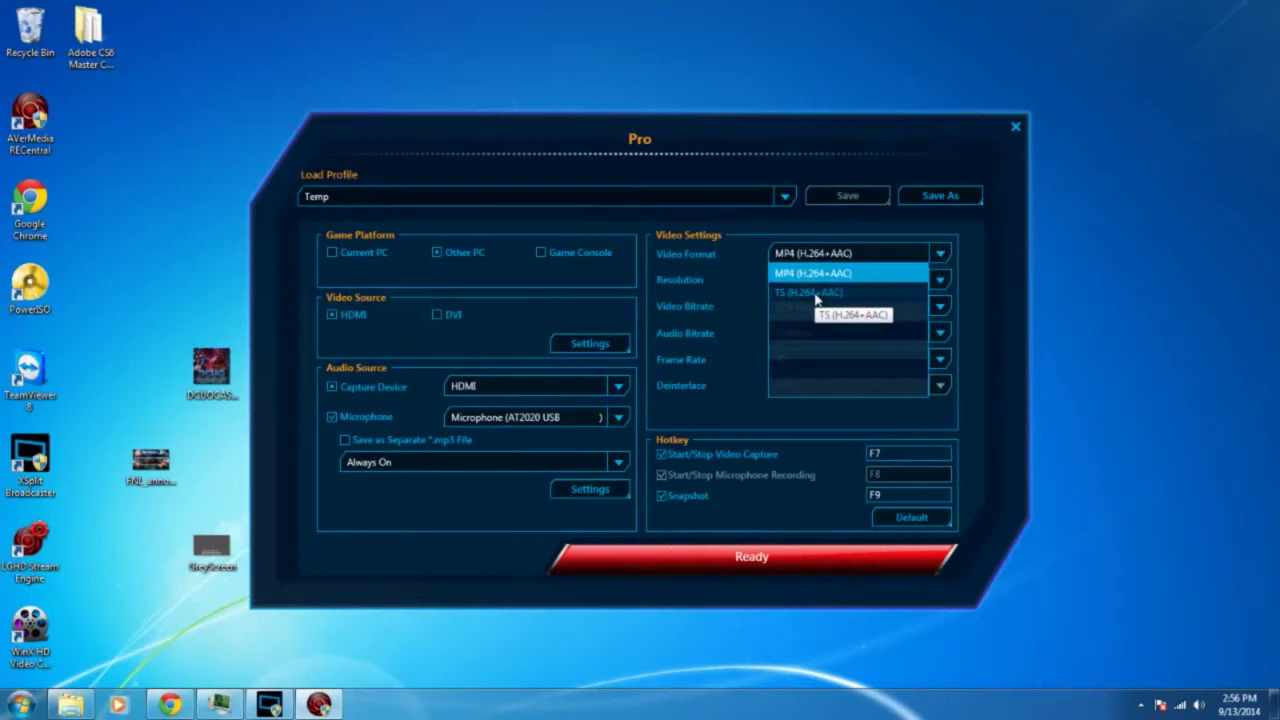
{"action": "left_click", "coordinate": [867, 270]}
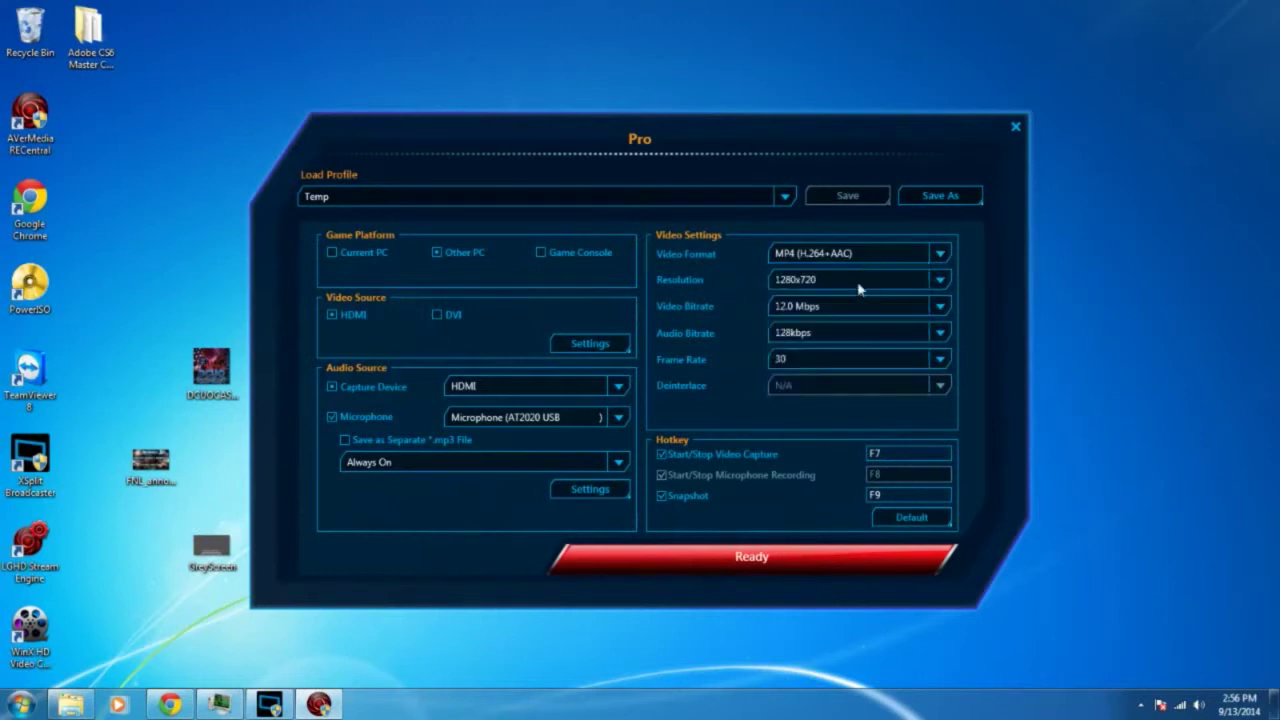
{"action": "left_click", "coordinate": [820, 280]}
{"action": "left_click", "coordinate": [838, 283]}
{"action": "left_click", "coordinate": [825, 303]}
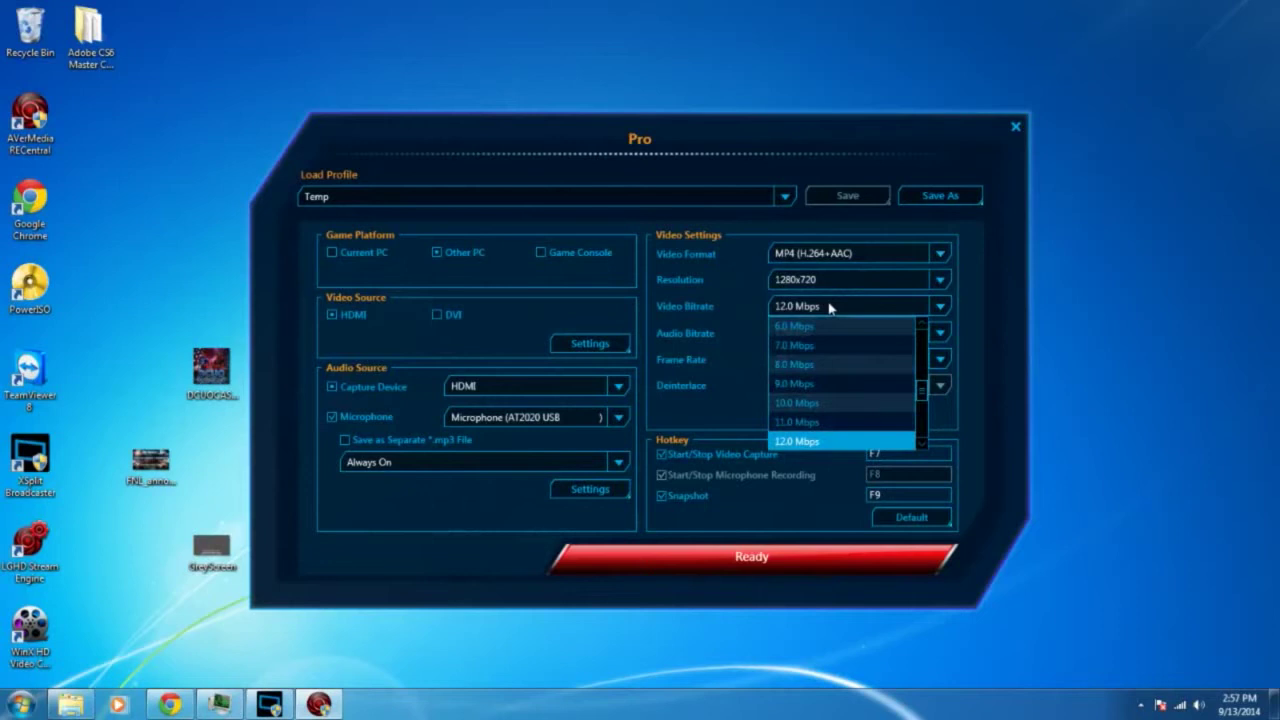
{"action": "left_click", "coordinate": [831, 308]}
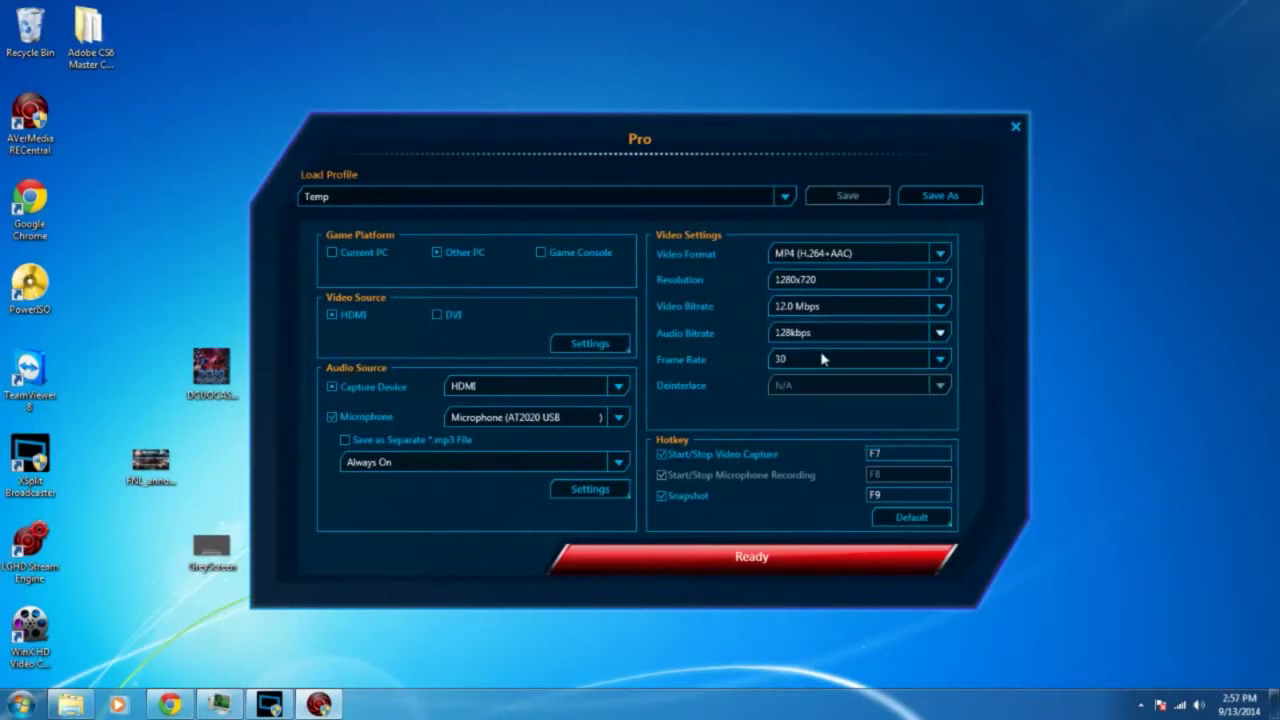
{"action": "left_click", "coordinate": [822, 358]}
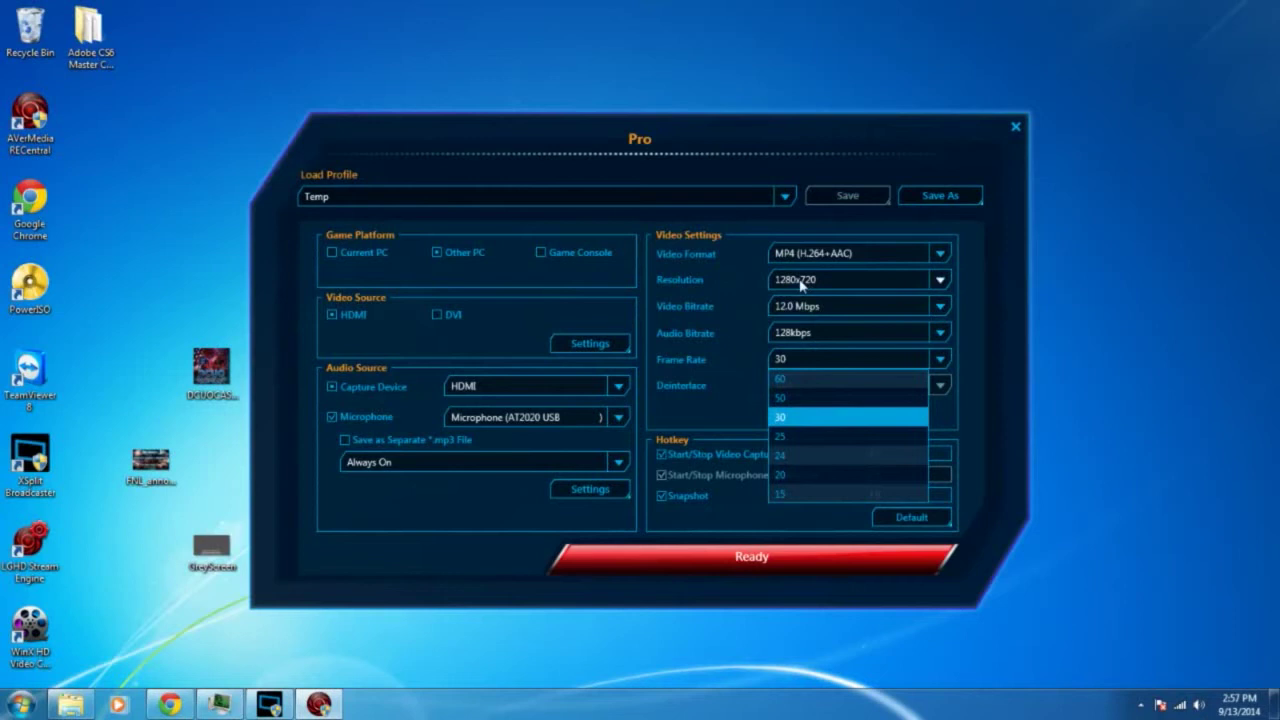
{"action": "left_click", "coordinate": [798, 354]}
- Open the RECentral capture preview with the current Pro settings, and try to close its window
{"action": "left_click", "coordinate": [770, 556]}
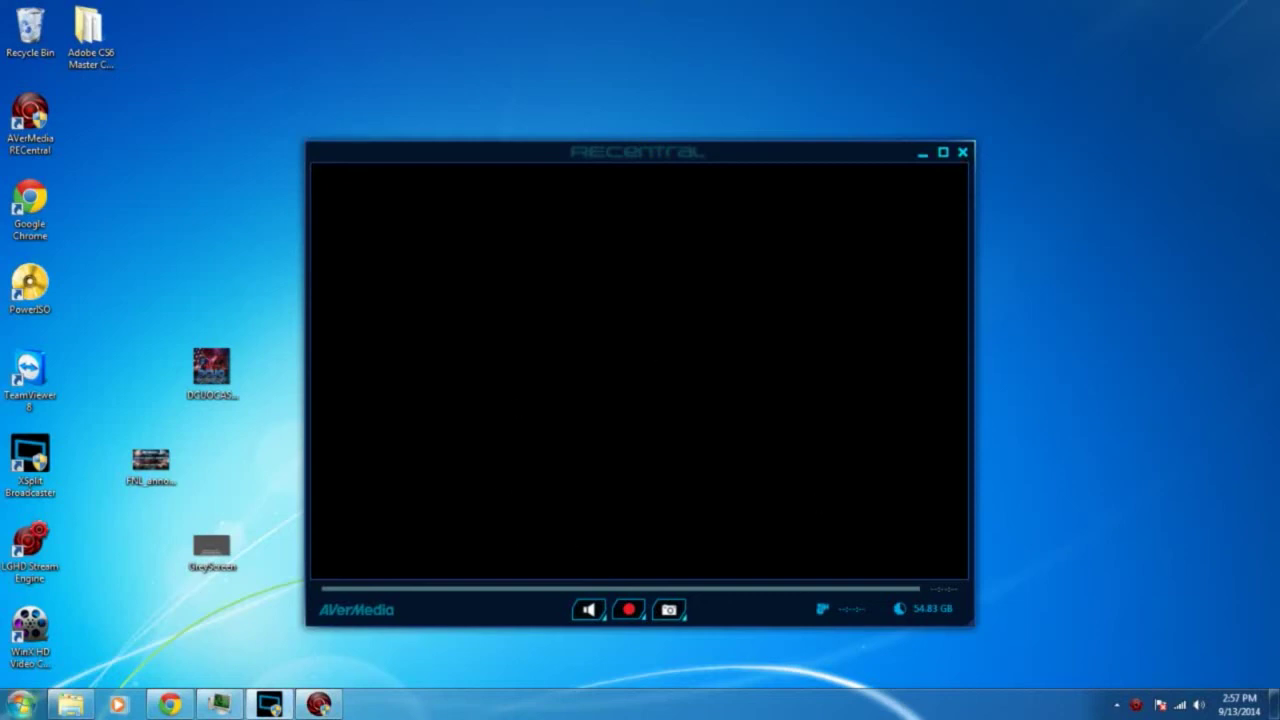
{"action": "right_click", "coordinate": [320, 703]}
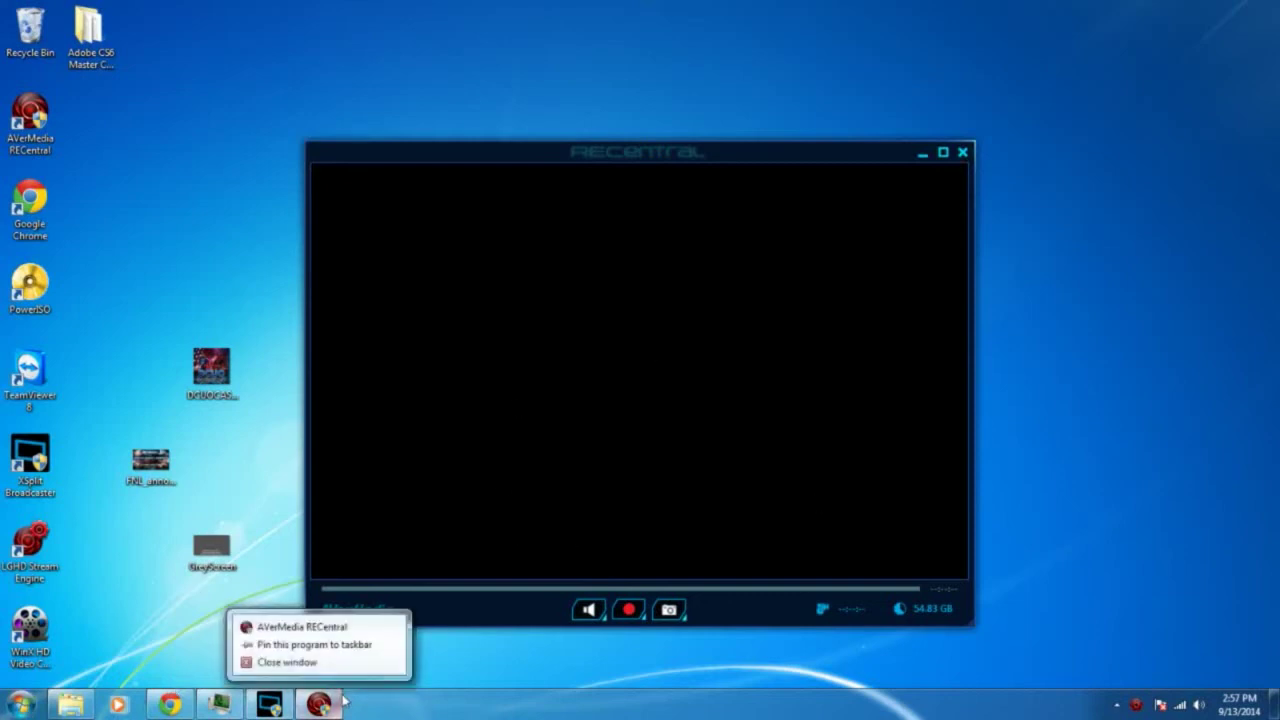
{"action": "left_click", "coordinate": [337, 663]}
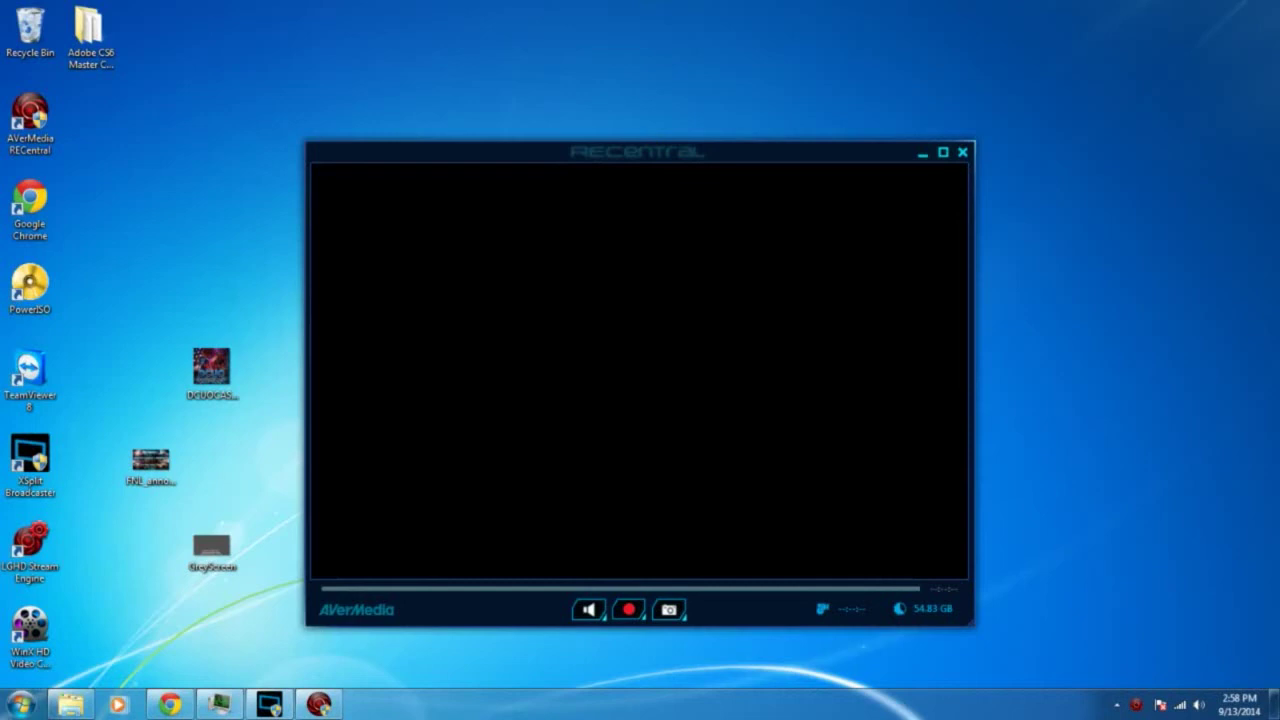
- Switch to XSplit Broadcaster and position its window over the RECentral preview near the desktop's centre
{"action": "left_click", "coordinate": [269, 705]}
{"action": "left_click_drag", "start_coordinate": [1200, 90], "coordinate": [637, 64]}
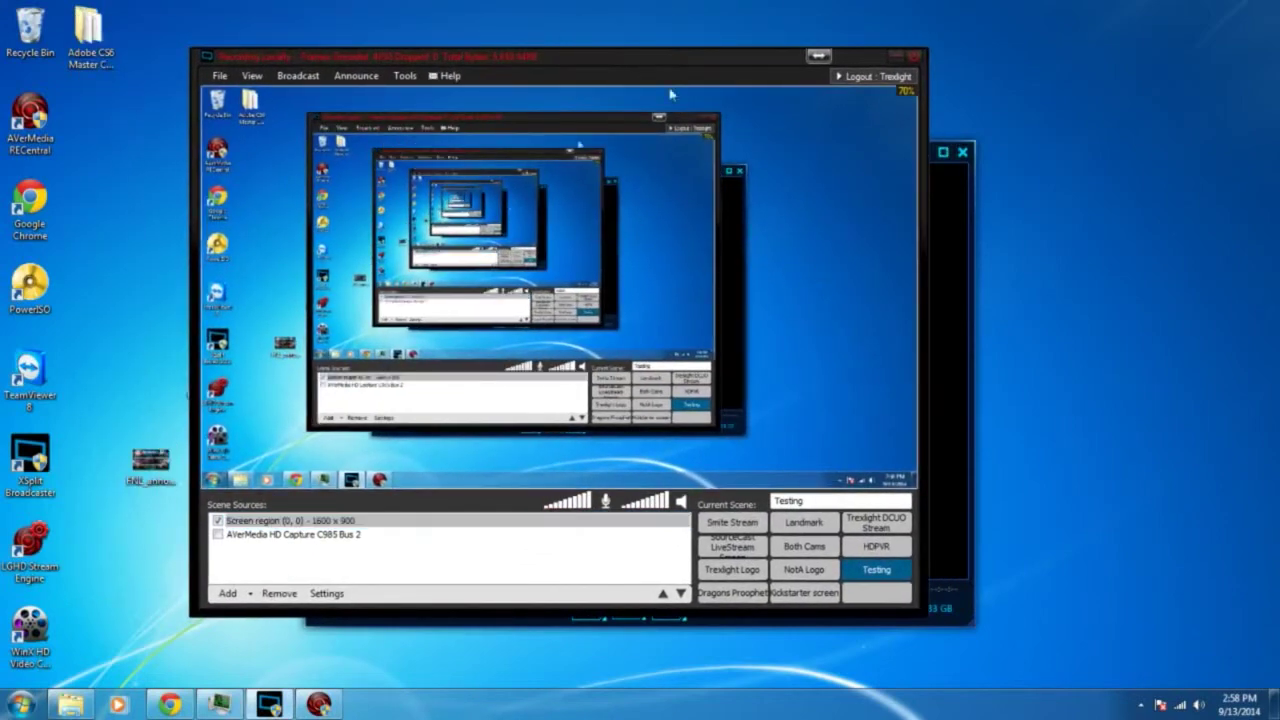
{"action": "left_click_drag", "start_coordinate": [638, 63], "coordinate": [684, 101]}
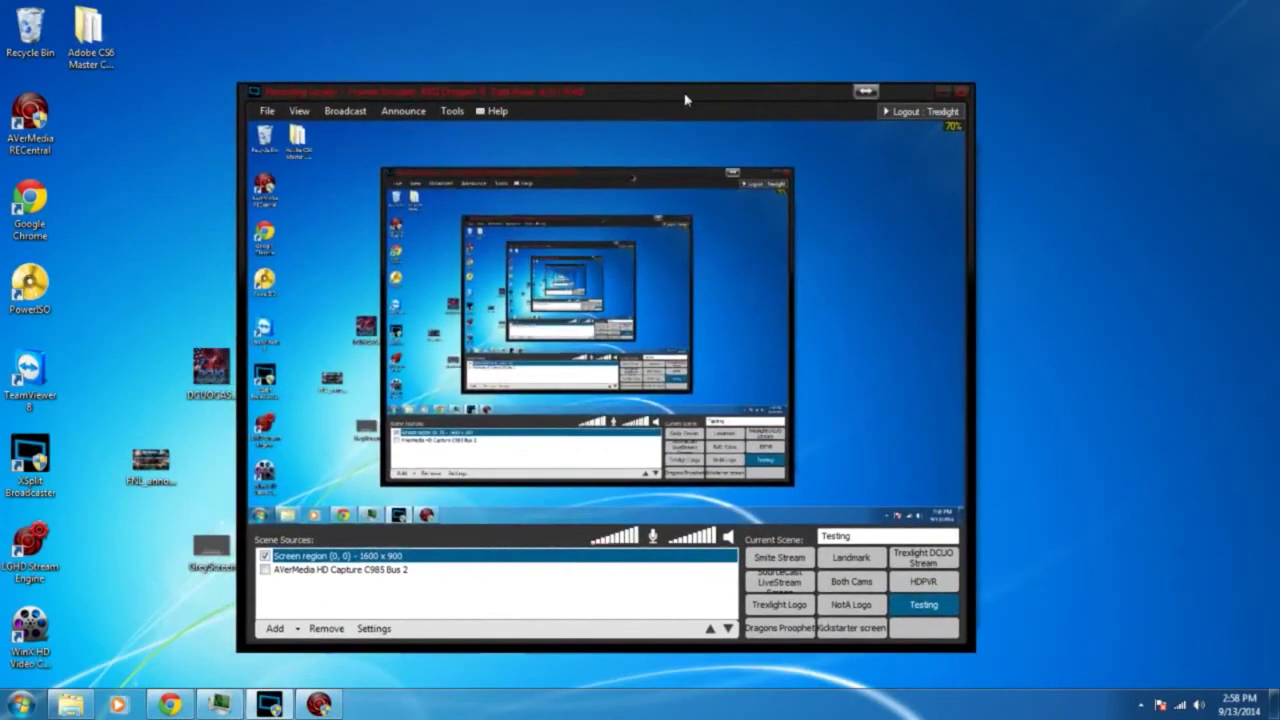
- Review the video input properties of the AVerMedia HD Capture C985 Bus 2 source, including Video Decoder and Video Proc Amp, and close them
{"action": "left_click", "coordinate": [291, 571]}
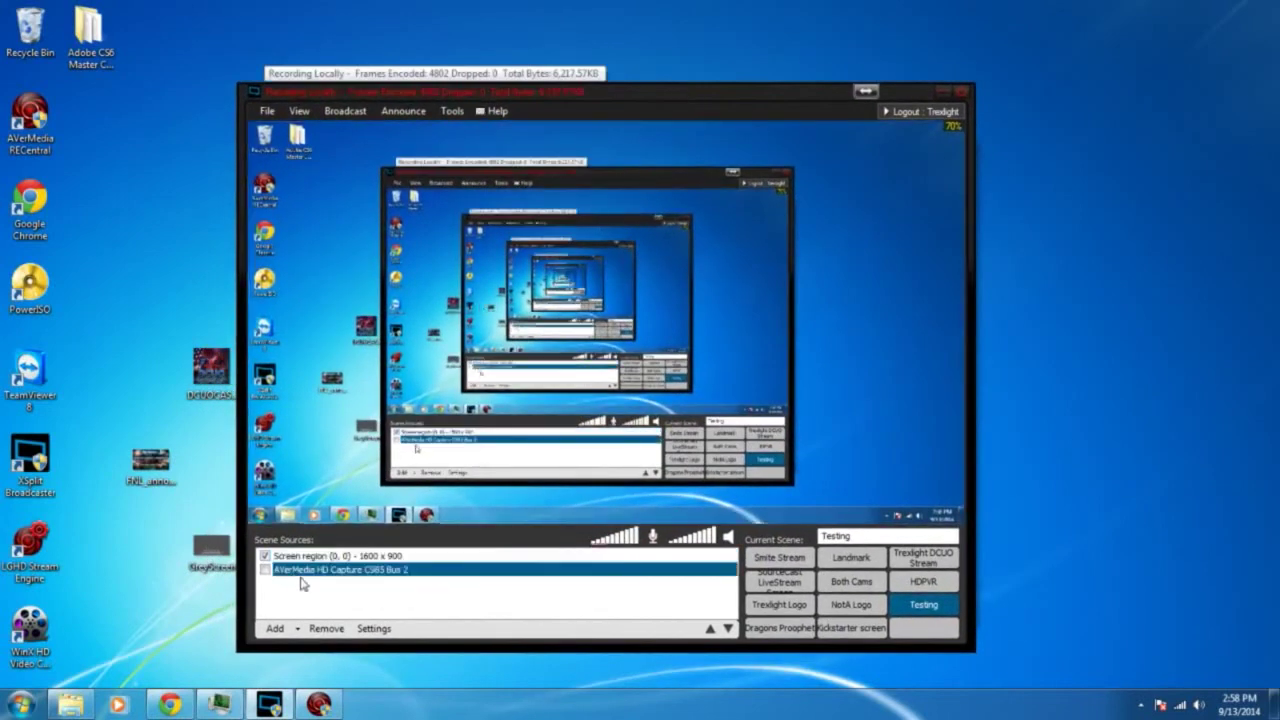
{"action": "right_click", "coordinate": [294, 575]}
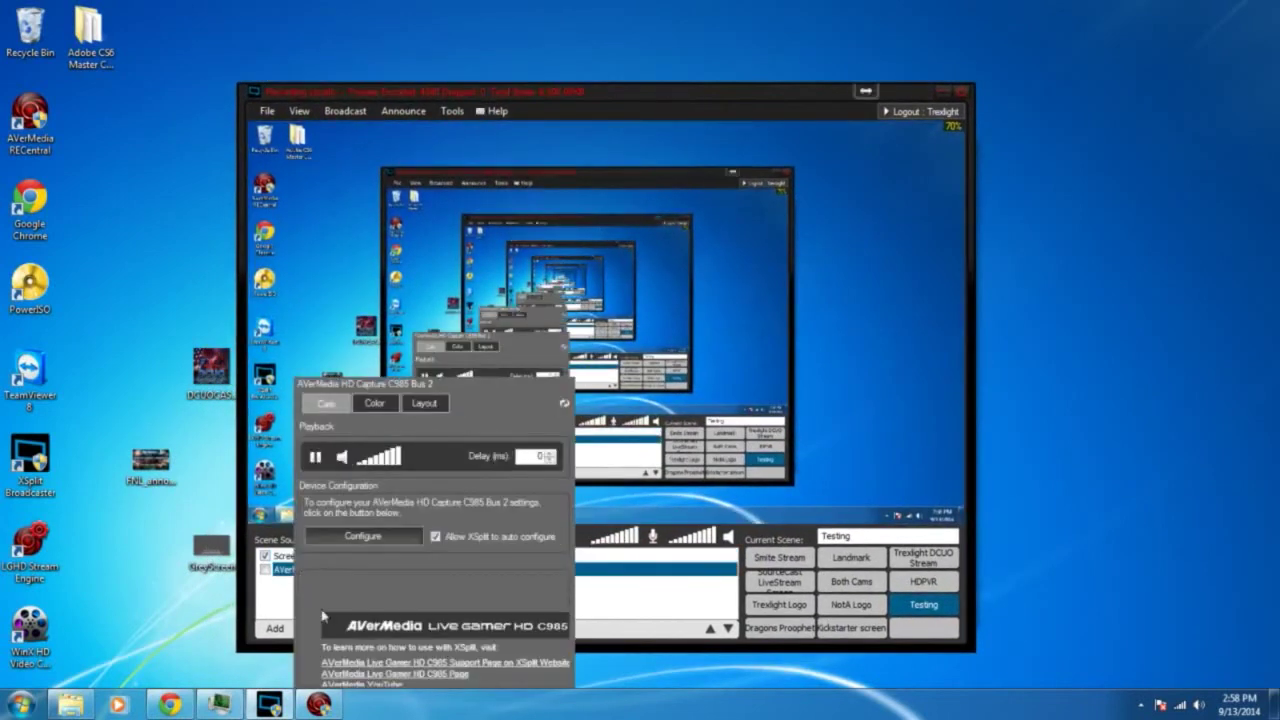
{"action": "left_click", "coordinate": [374, 540]}
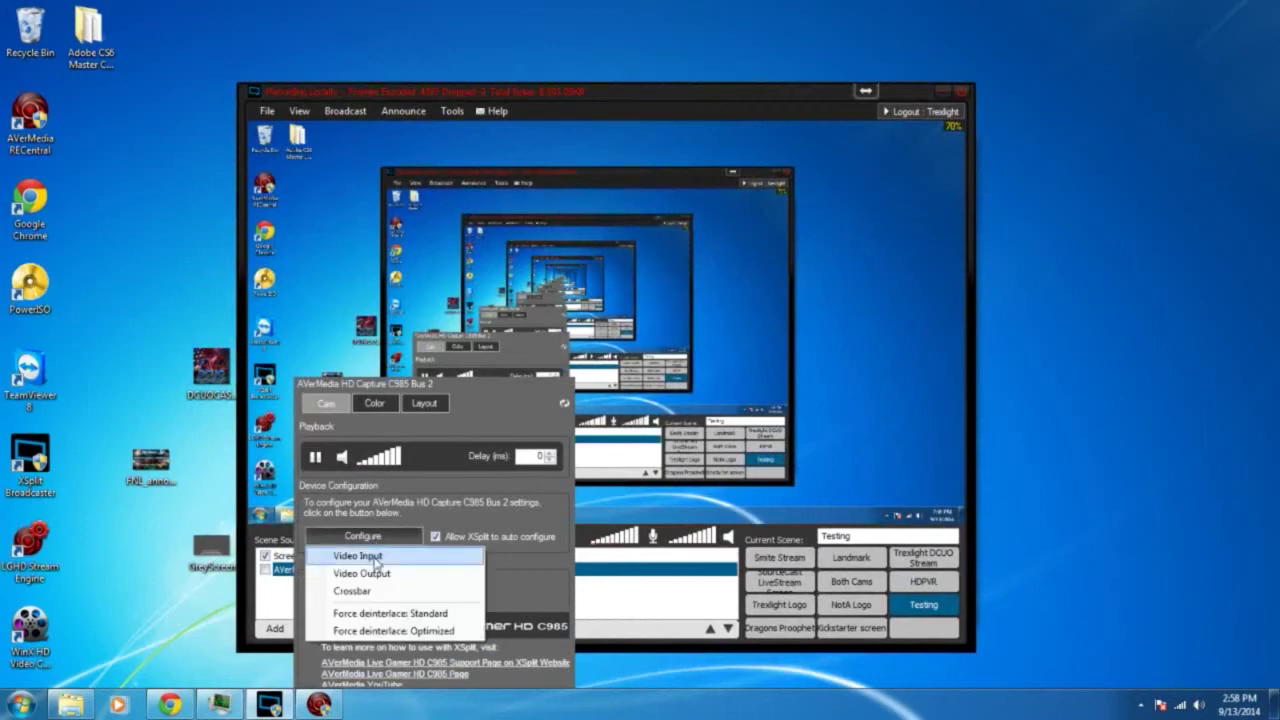
{"action": "left_click", "coordinate": [374, 557]}
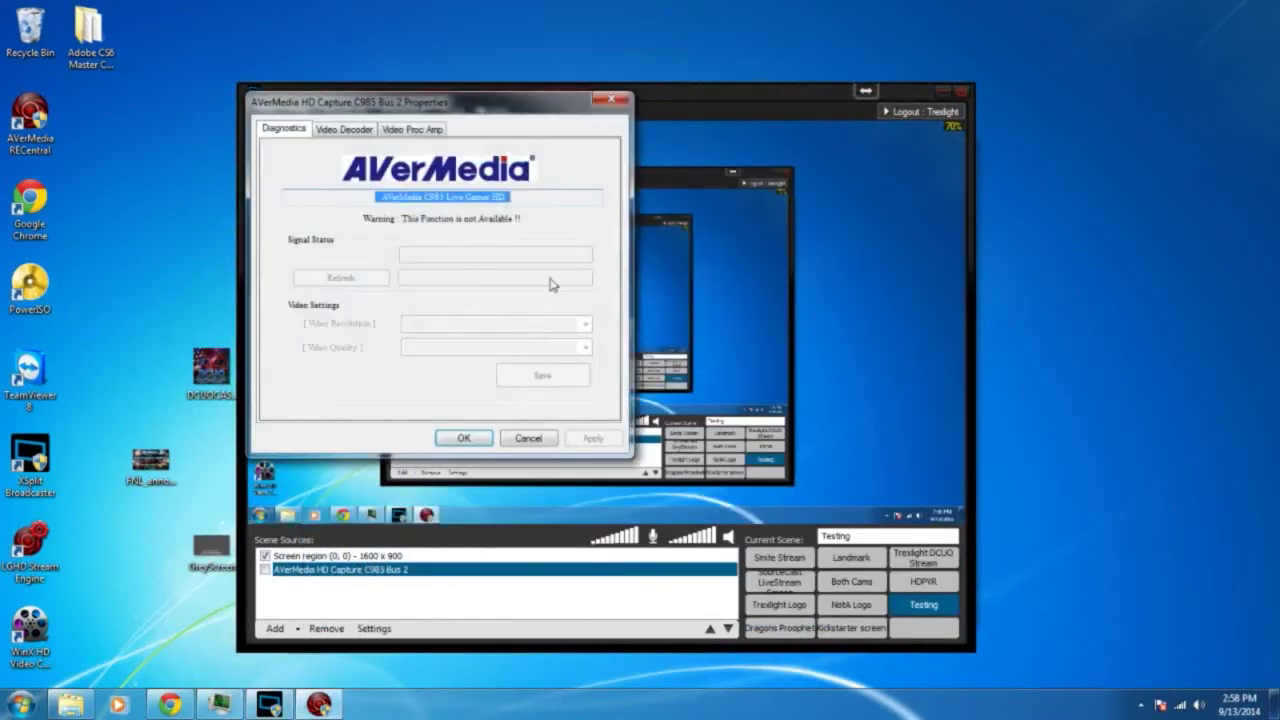
{"action": "left_click", "coordinate": [356, 130]}
{"action": "left_click", "coordinate": [402, 130]}
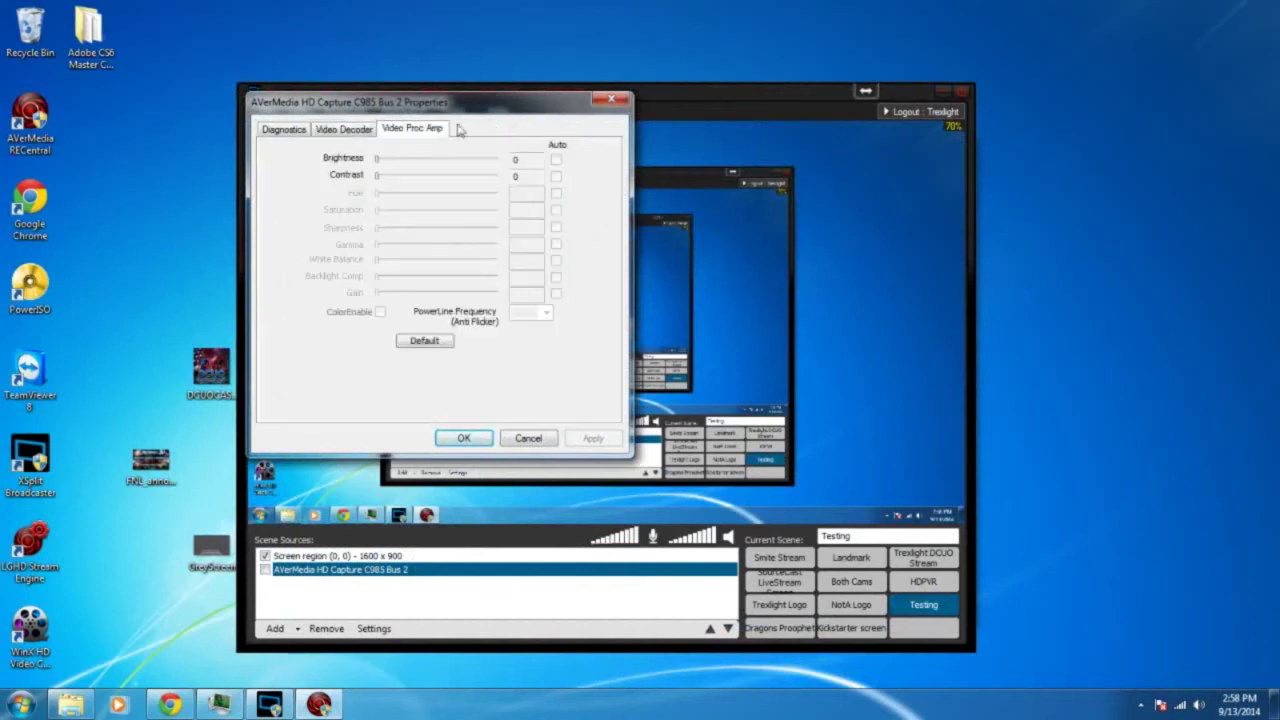
{"action": "left_click", "coordinate": [338, 134]}
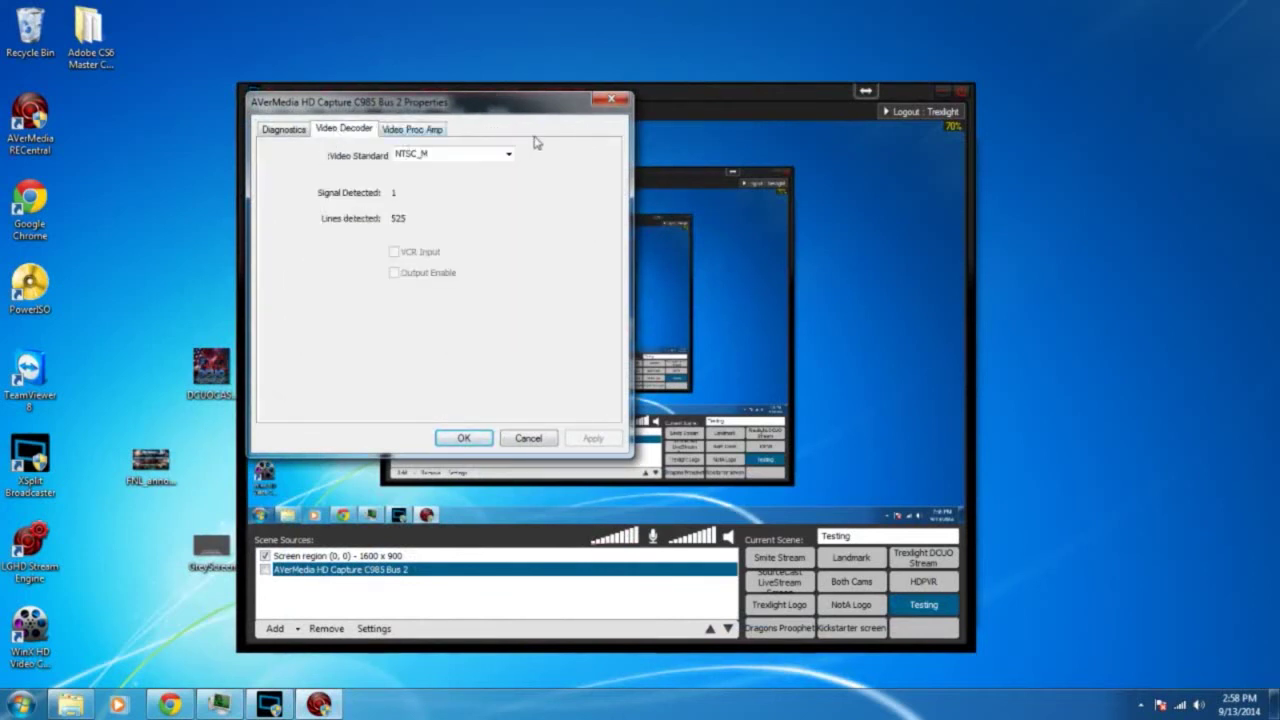
{"action": "left_click", "coordinate": [605, 100]}
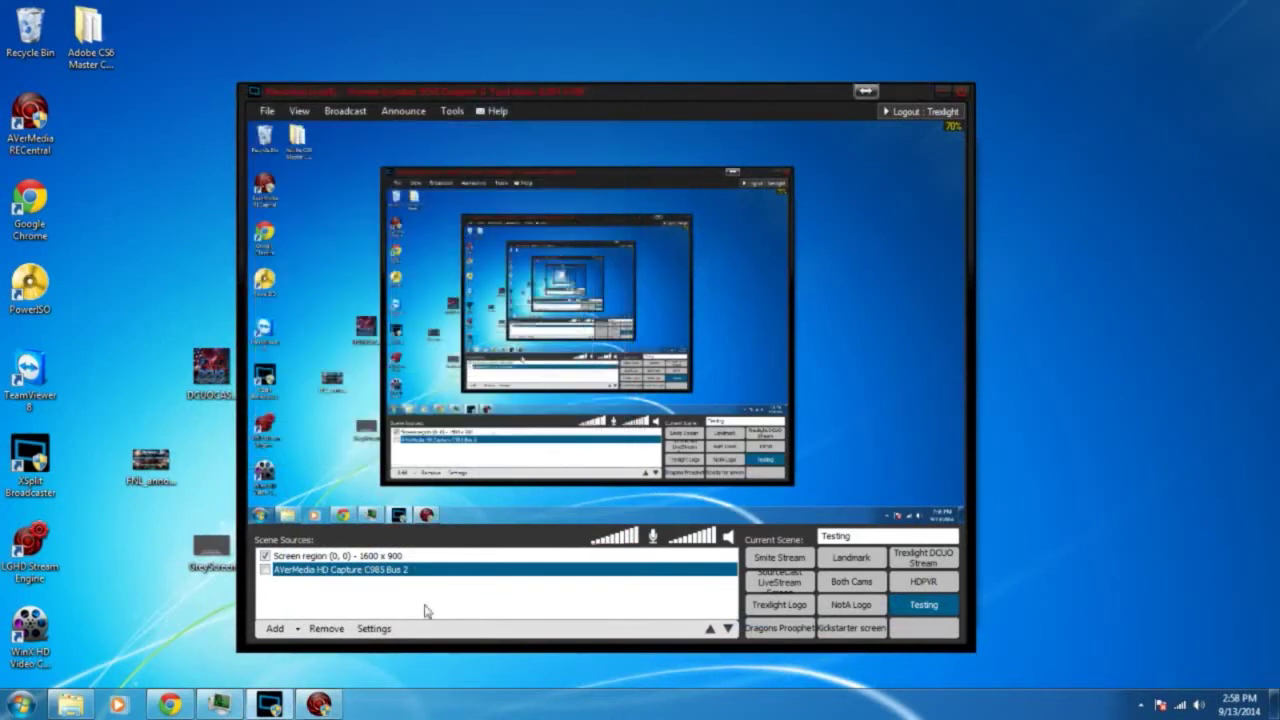
- Check the output size choices in the AVerMedia source's video output properties, and cancel without changes
{"action": "left_click", "coordinate": [366, 626]}
{"action": "left_click", "coordinate": [330, 537]}
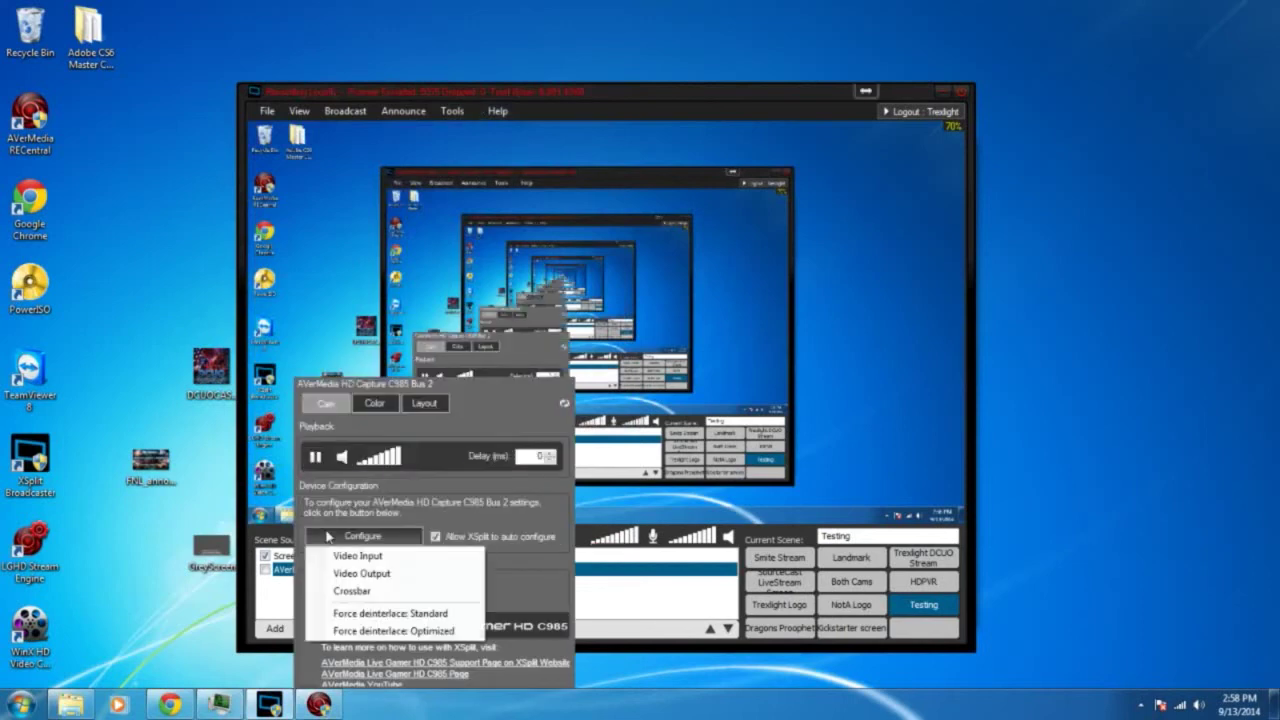
{"action": "left_click", "coordinate": [342, 576]}
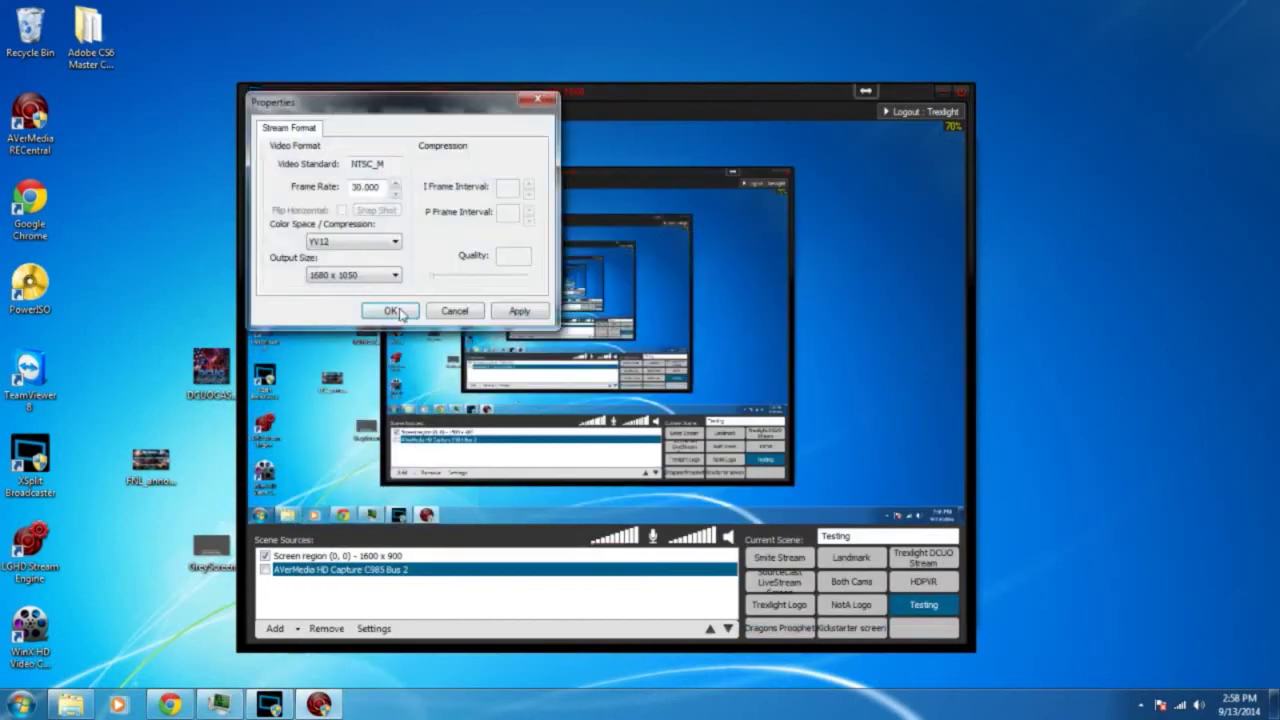
{"action": "left_click", "coordinate": [362, 278]}
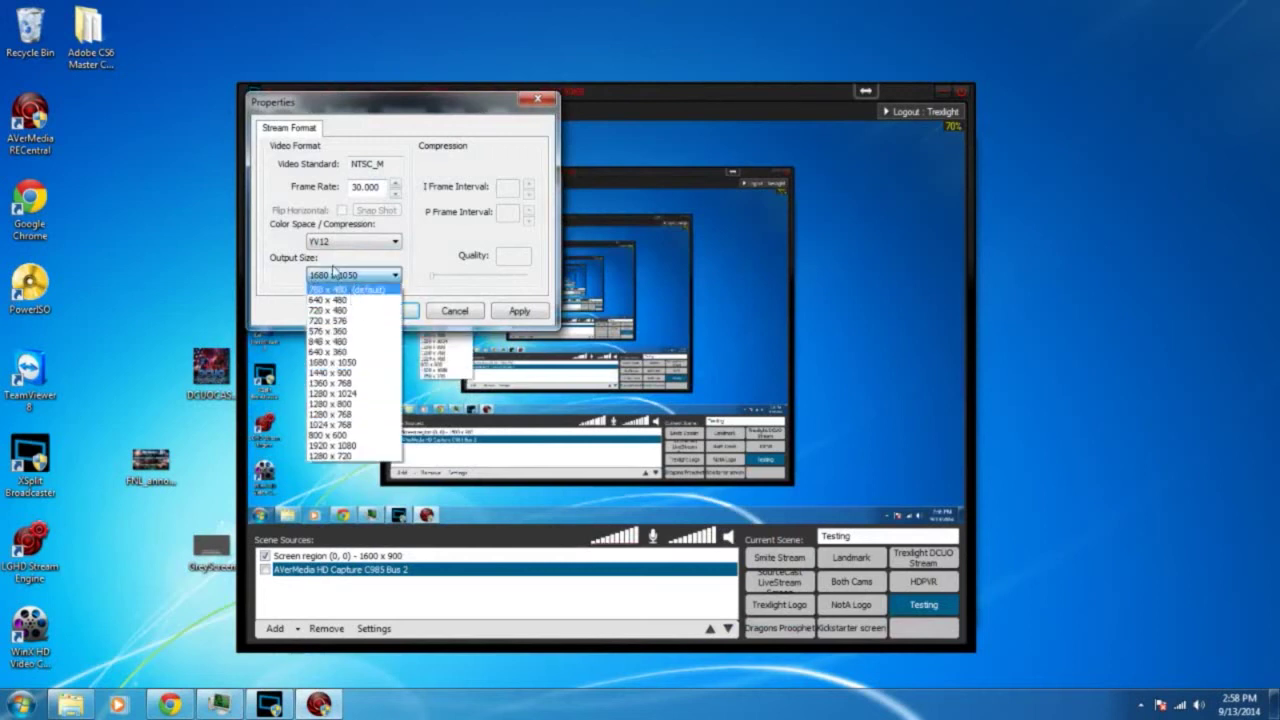
{"action": "left_click", "coordinate": [394, 277]}
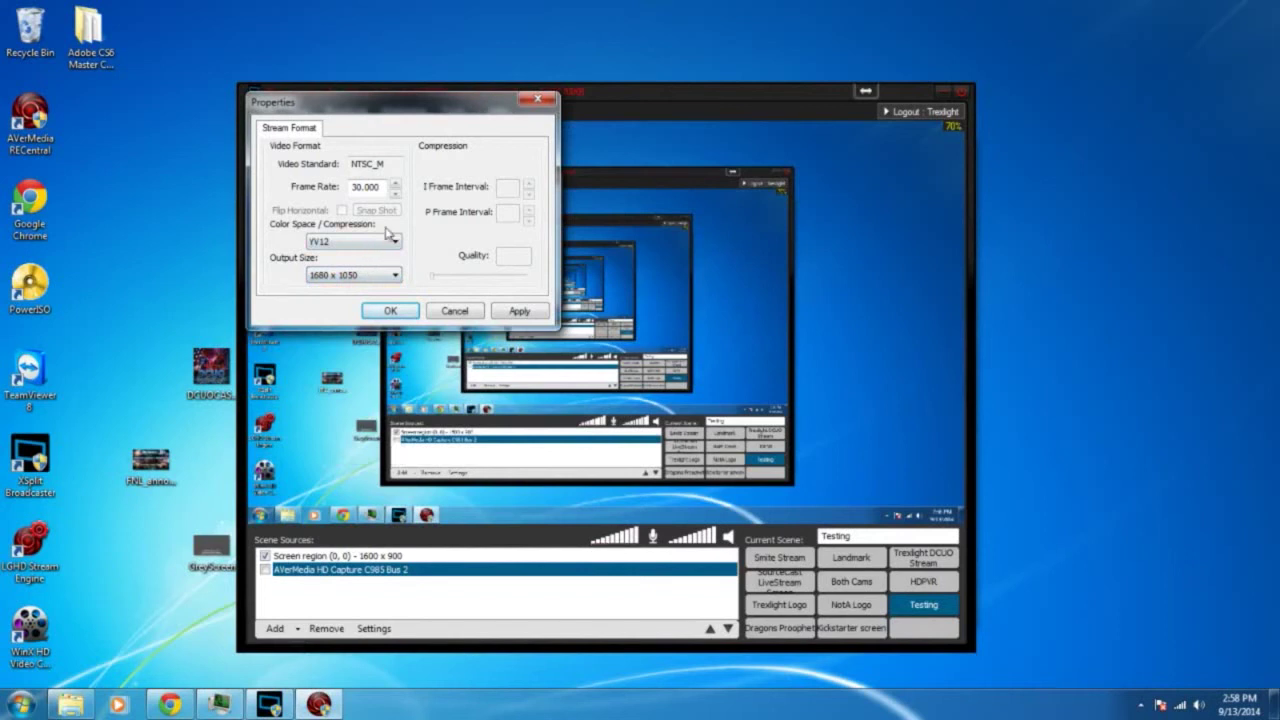
{"action": "left_click", "coordinate": [452, 311]}
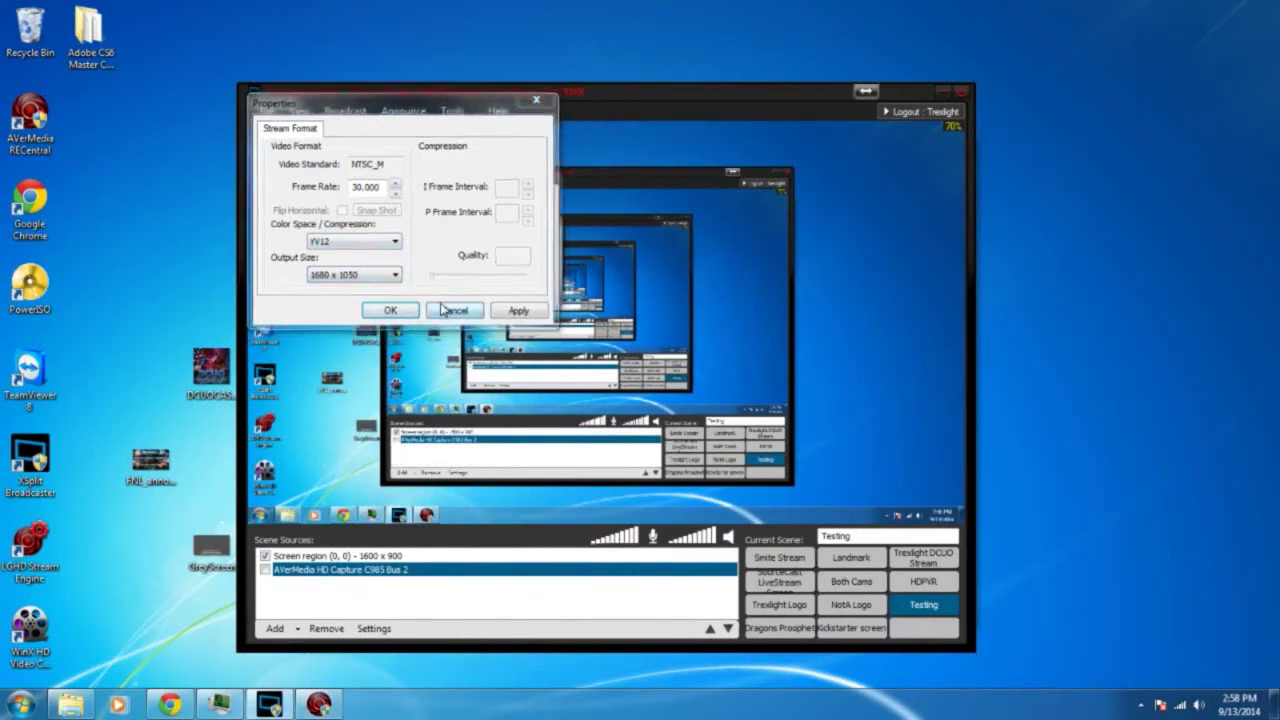
- Review the crossbar input and output choices of the AVerMedia source, and close the crossbar properties
{"action": "left_click", "coordinate": [363, 537]}
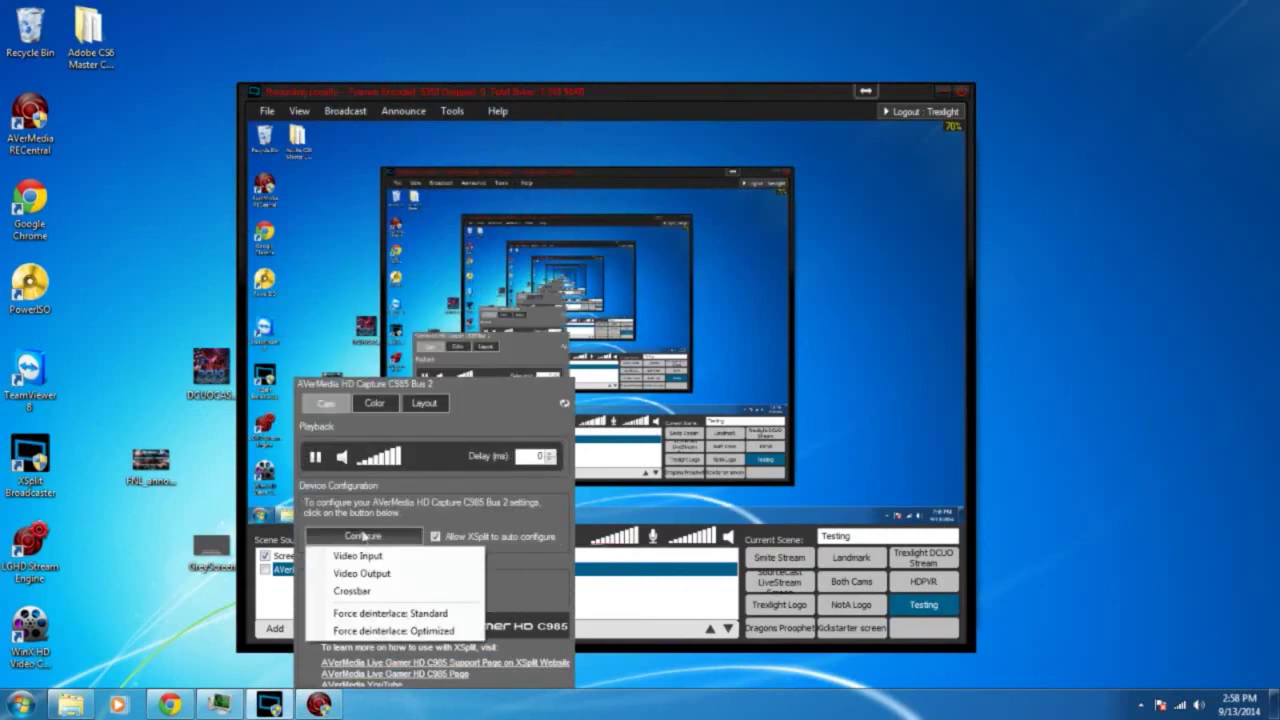
{"action": "left_click", "coordinate": [350, 598]}
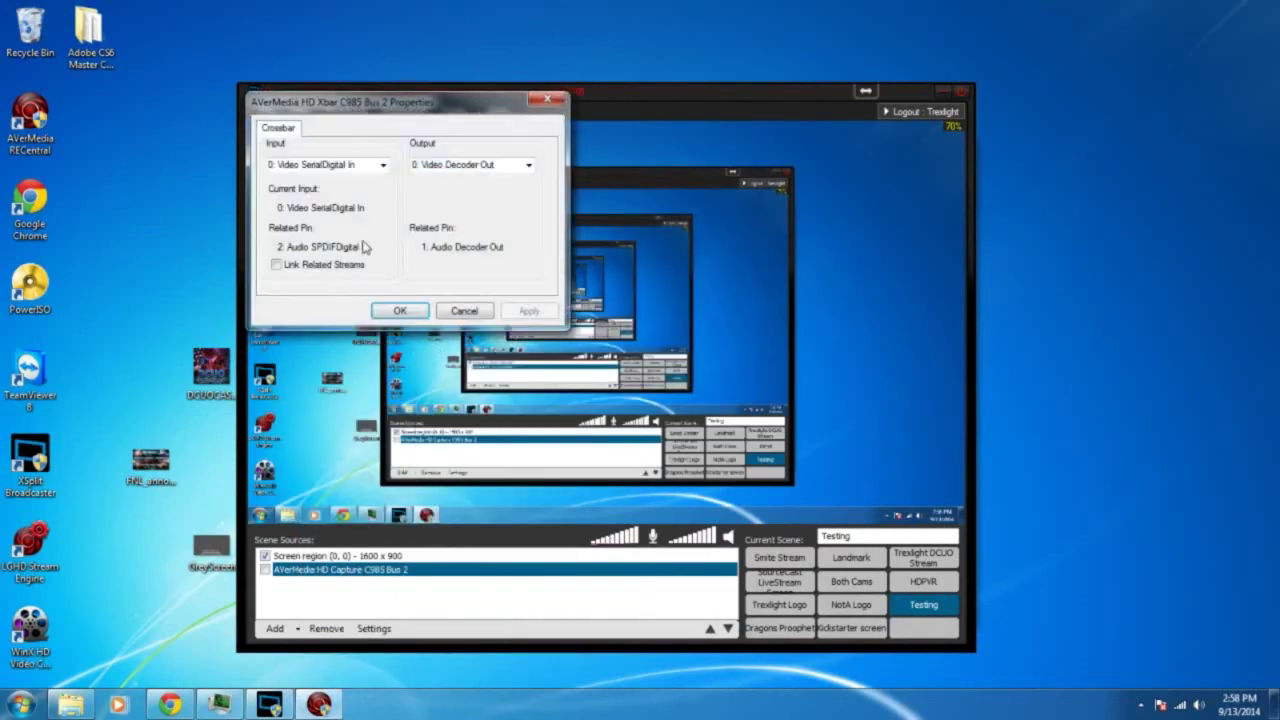
{"action": "left_click", "coordinate": [351, 163]}
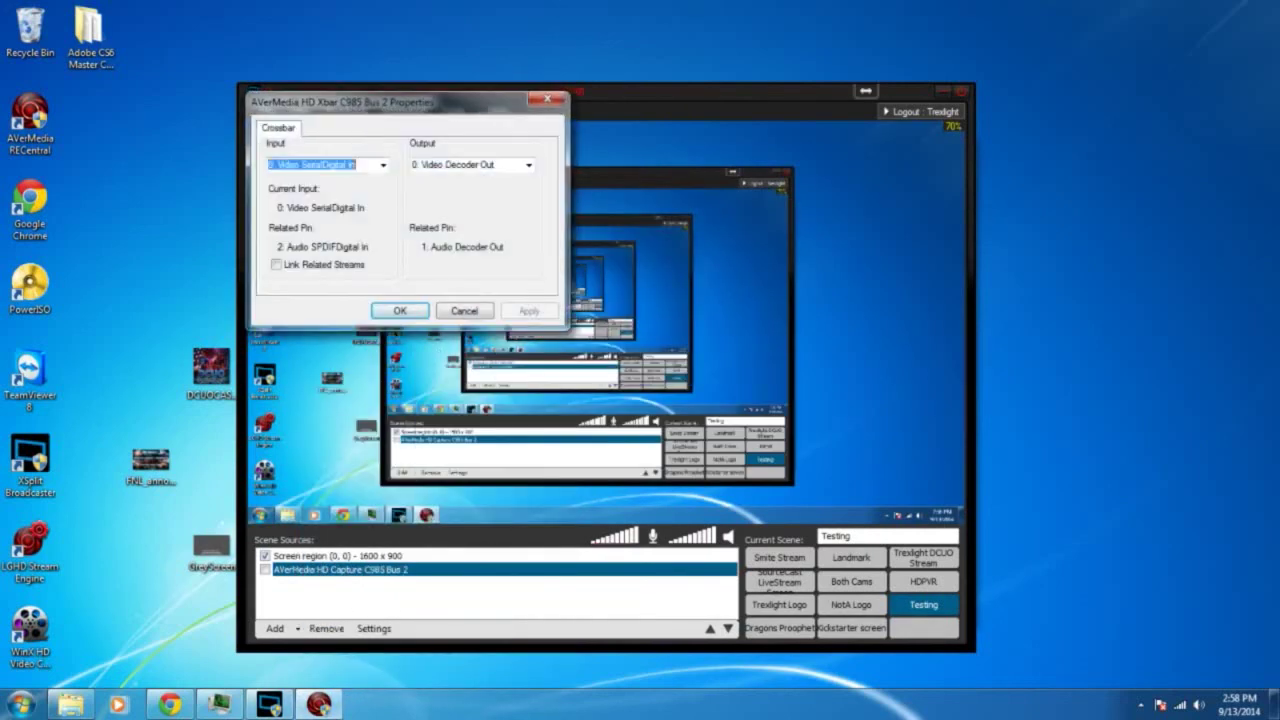
{"action": "left_click", "coordinate": [383, 165]}
{"action": "left_click", "coordinate": [383, 170]}
{"action": "left_click", "coordinate": [528, 165]}
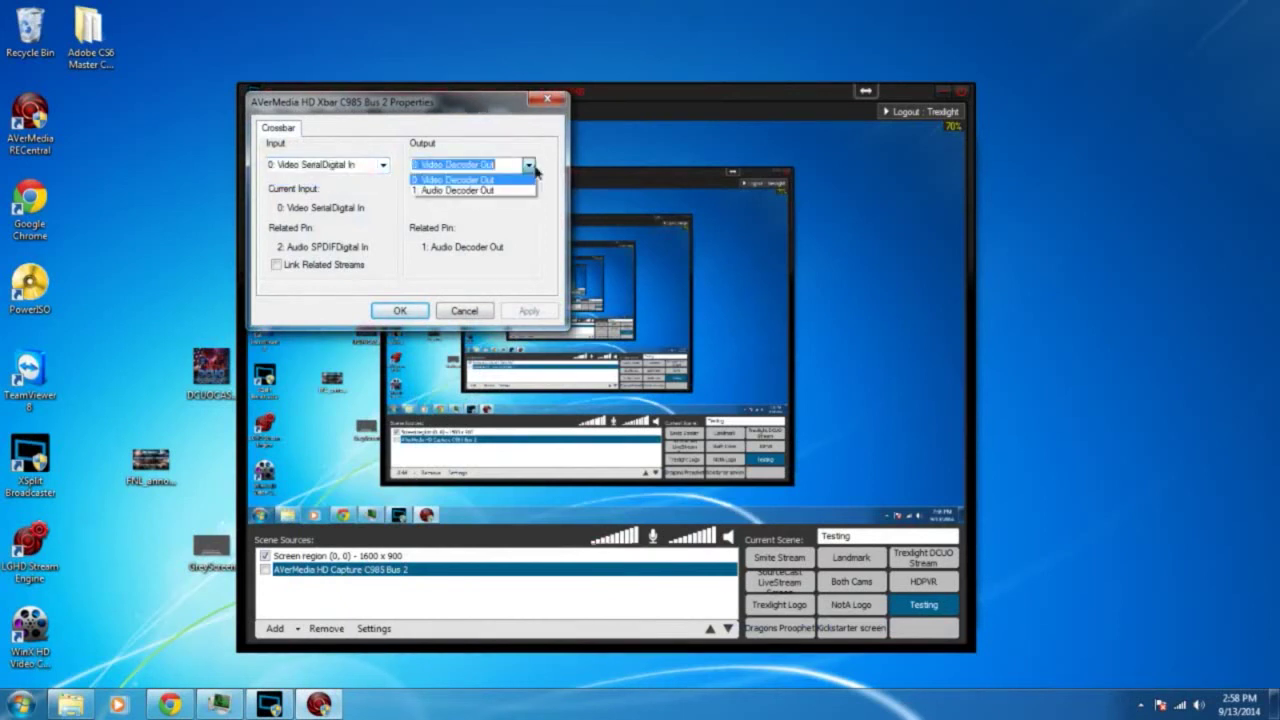
{"action": "left_click", "coordinate": [530, 172]}
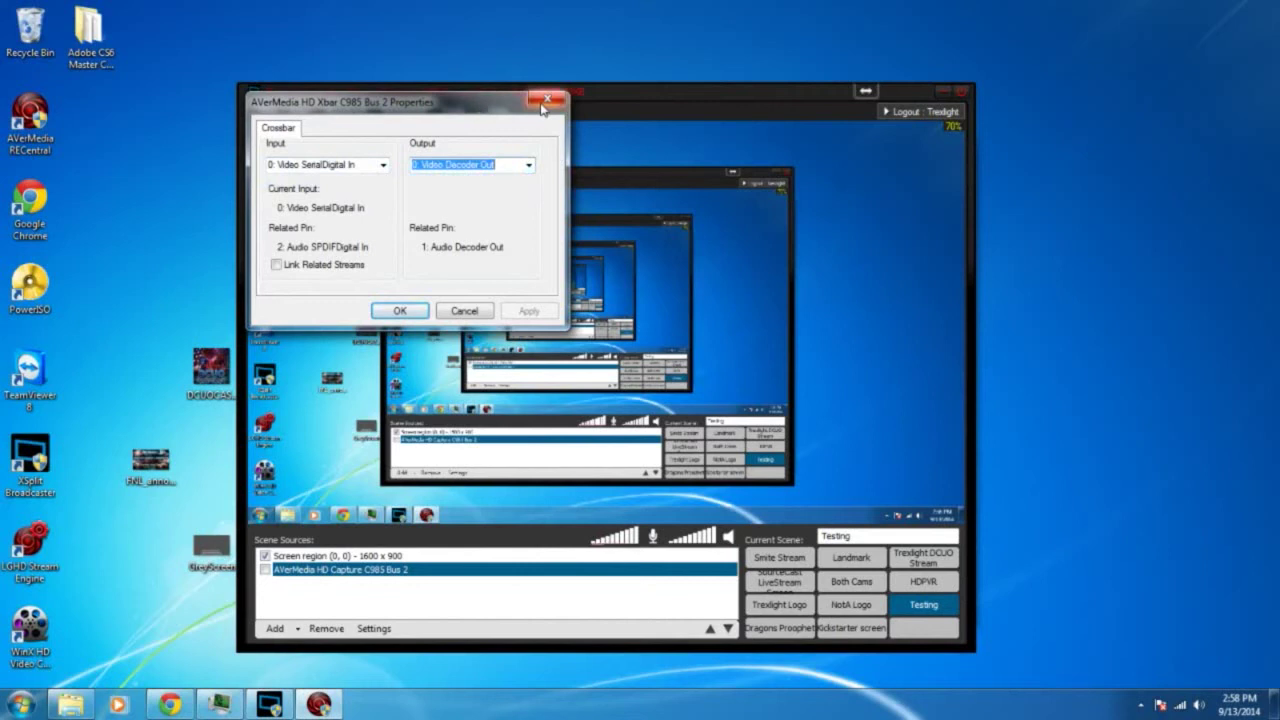
{"action": "left_click", "coordinate": [546, 101]}
- Show the camera devices that can be added as a source to the Testing scene
{"action": "right_click", "coordinate": [367, 570]}
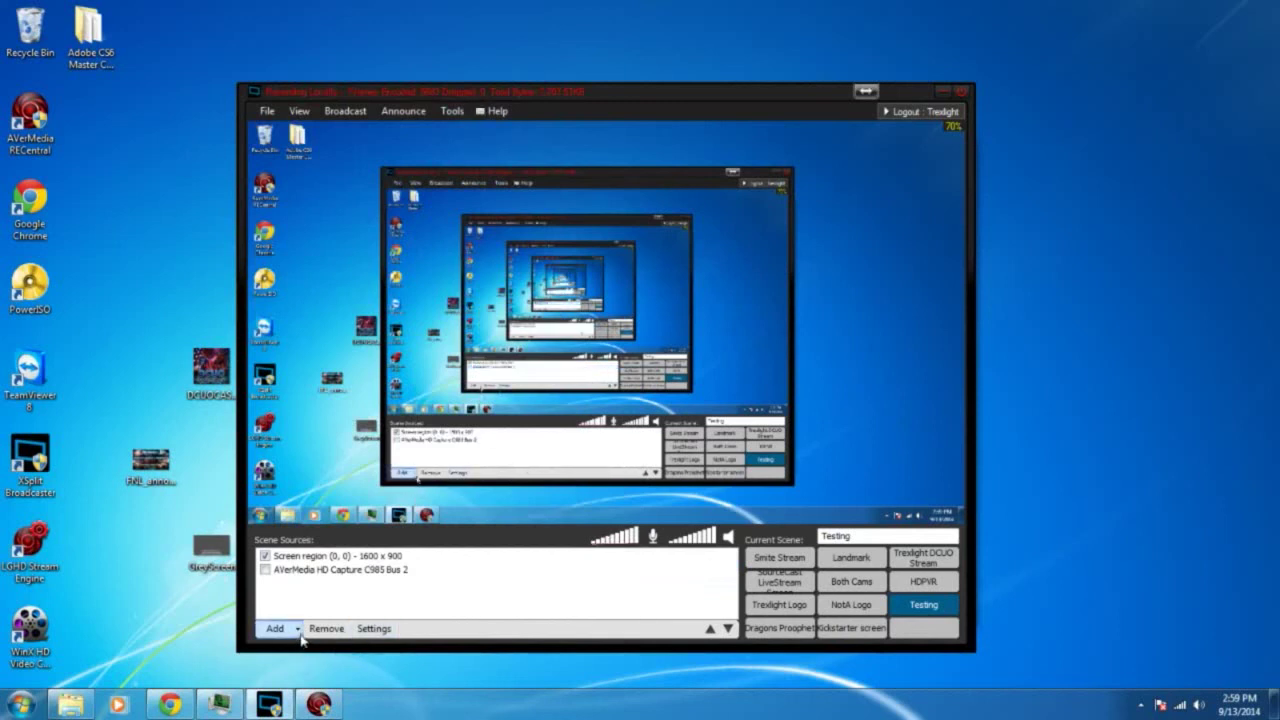
{"action": "left_click", "coordinate": [297, 629]}
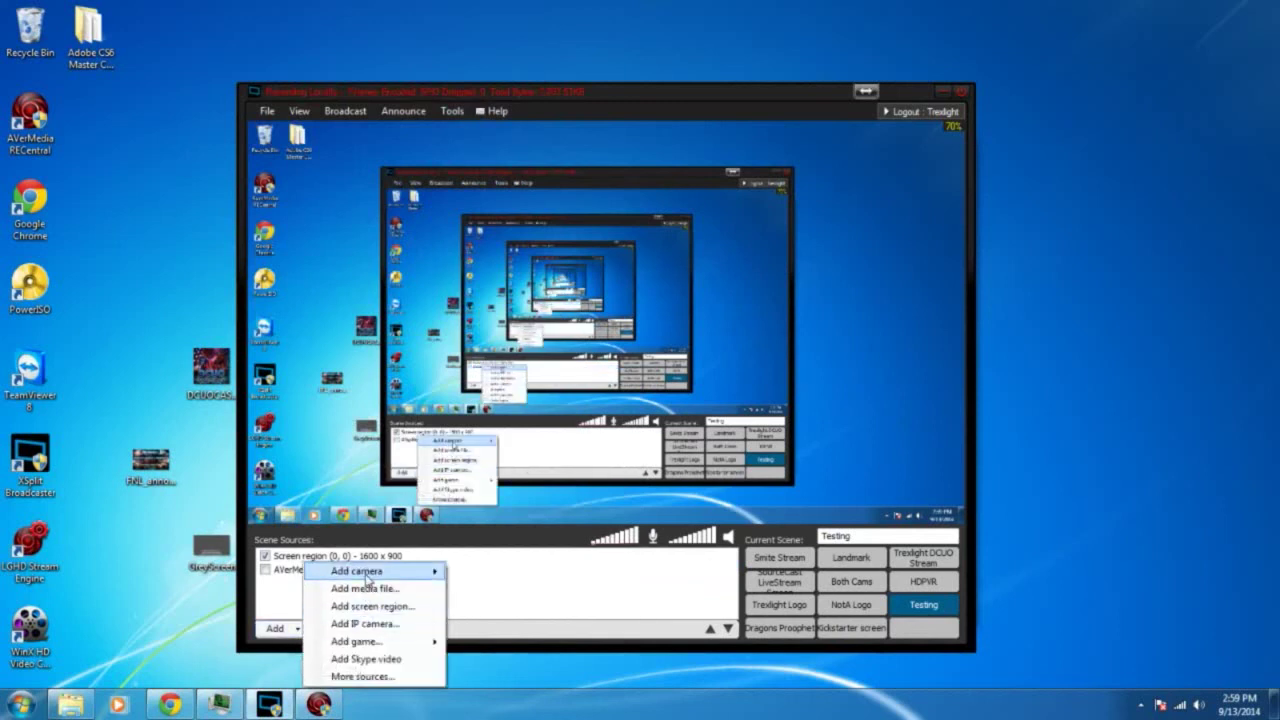
{"action": "mouse_move", "coordinate": [367, 576]}
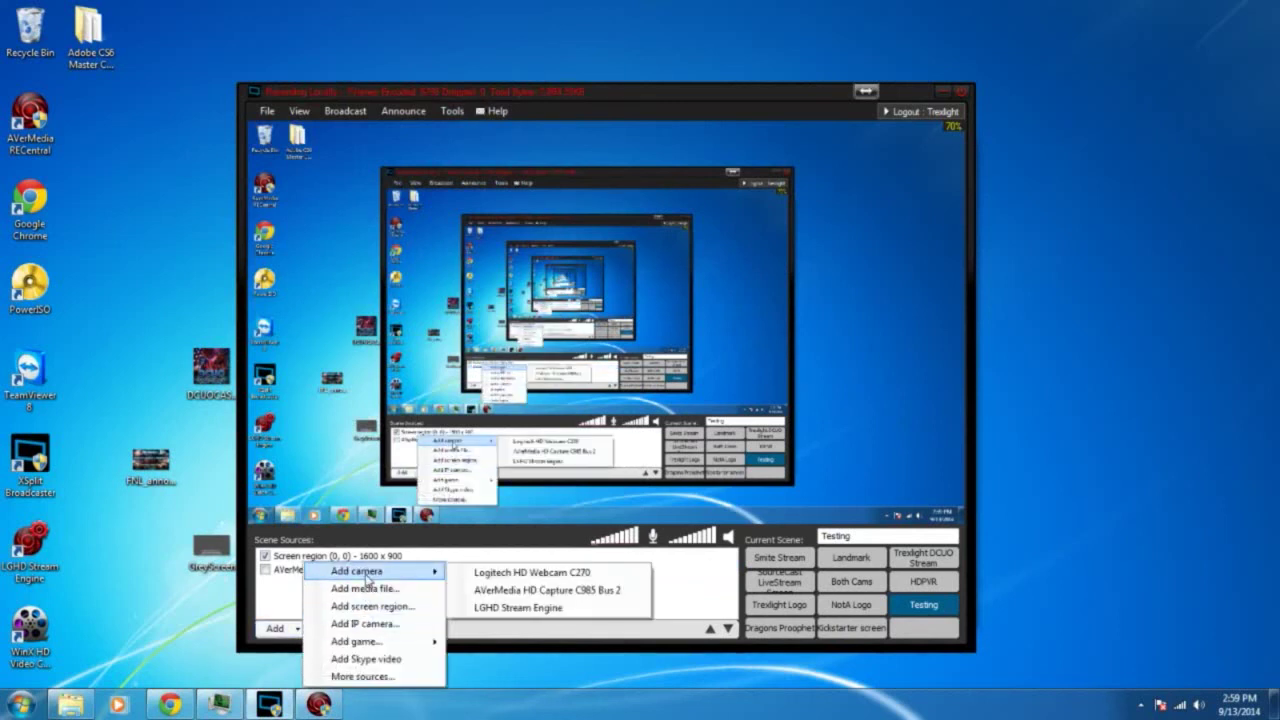